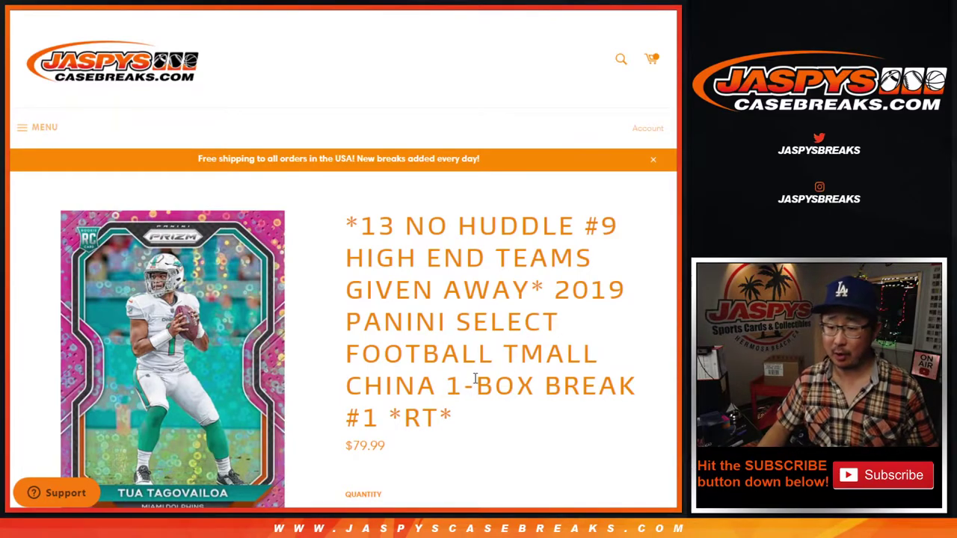
# - Review the 2019 Panini Select Football TMALL break page, covering its title, giveaway rules, team table and box highlights
pyautogui.moveTo(450, 387); pyautogui.dragTo(461, 419)
pyautogui.click(461, 420)
pyautogui.scroll(-5, 530, 380)
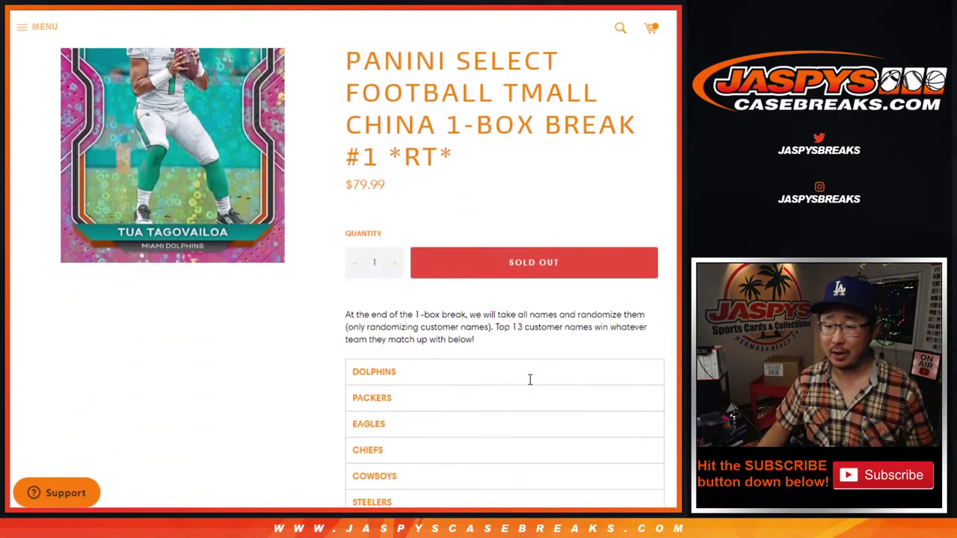
pyautogui.scroll(-1, 526, 373)
pyautogui.scroll(-1, 396, 194)
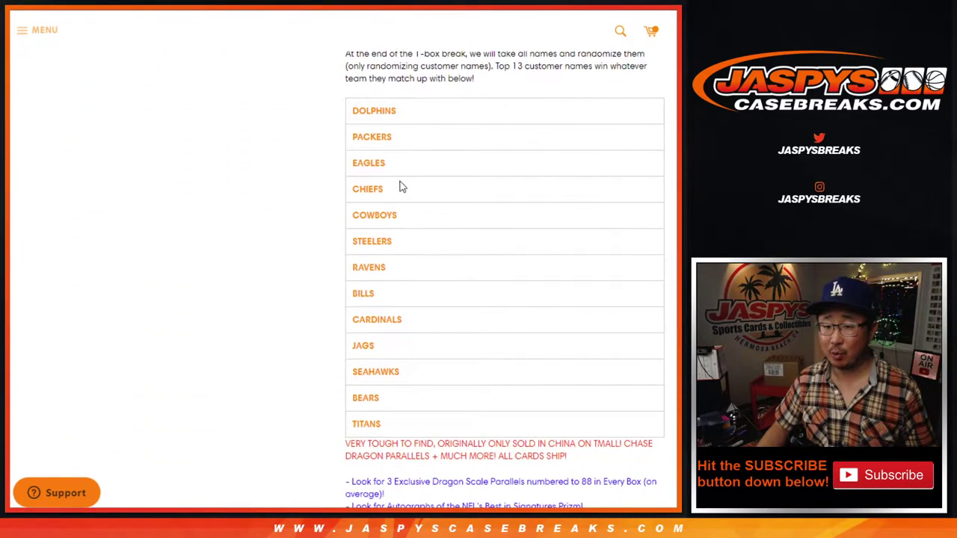
pyautogui.moveTo(353, 116); pyautogui.dragTo(418, 421)
pyautogui.click(454, 323)
pyautogui.scroll(-2, 507, 283)
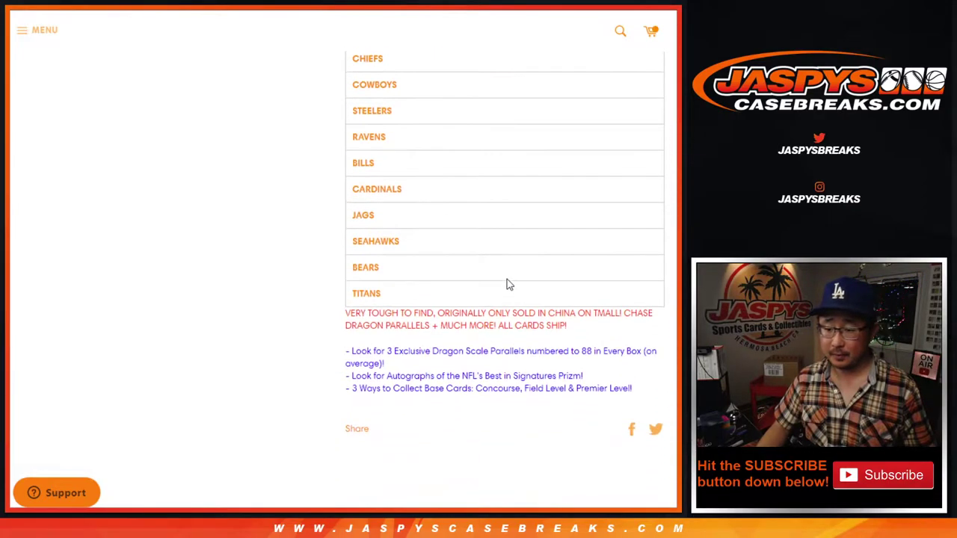
pyautogui.moveTo(433, 351); pyautogui.dragTo(487, 353)
pyautogui.click(487, 357)
pyautogui.scroll(10, 457, 335)
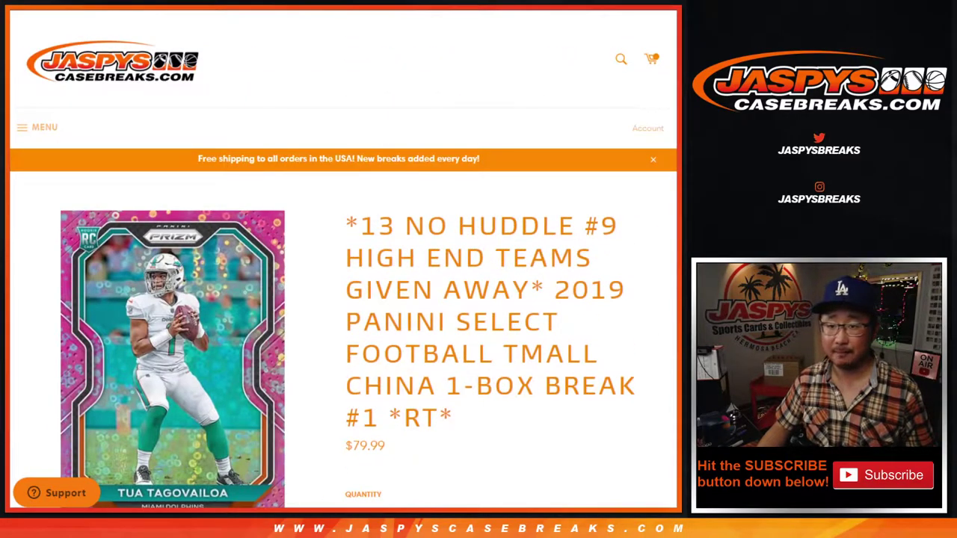
pyautogui.moveTo(516, 234); pyautogui.dragTo(607, 234)
pyautogui.click(606, 236)
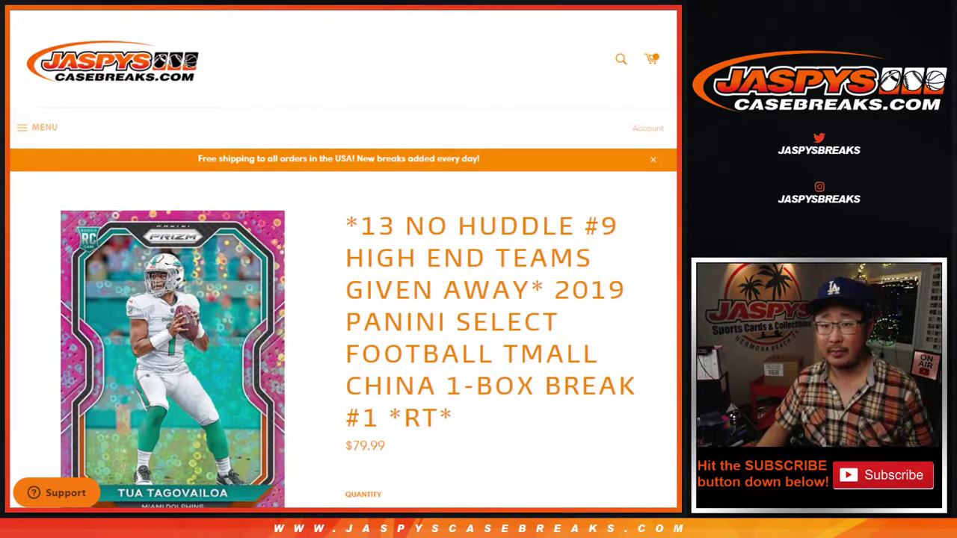
# - Switch to the Google Sheets break spreadsheet and copy the customer names in A1:A29 of the 3x spot giveaway sheet
pyautogui.hotkey('alt', 'Tab')
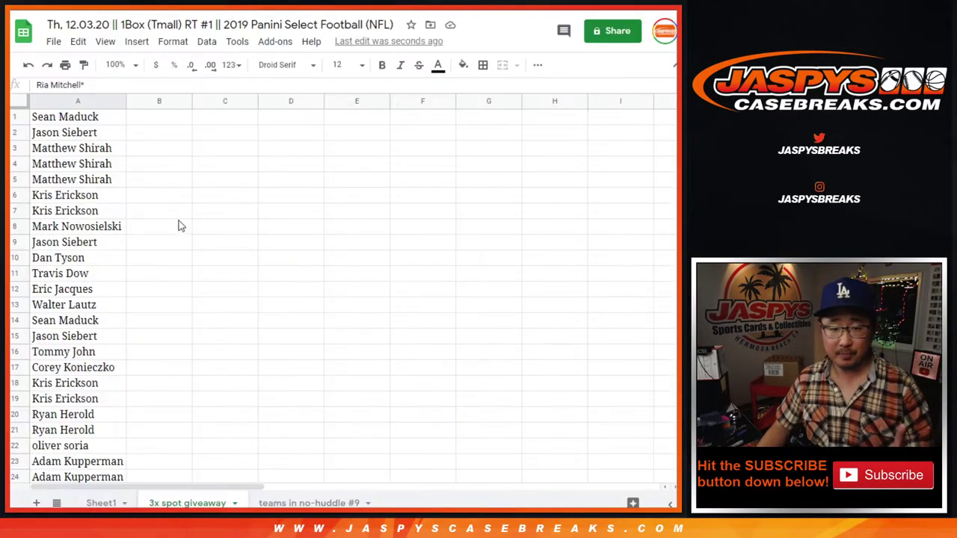
pyautogui.scroll(-4, 196, 258)
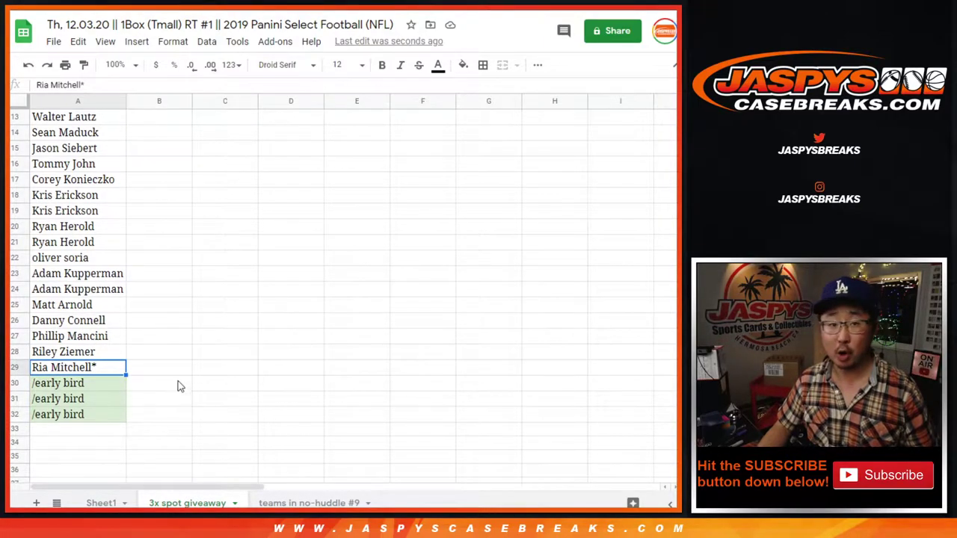
pyautogui.scroll(4, 85, 350)
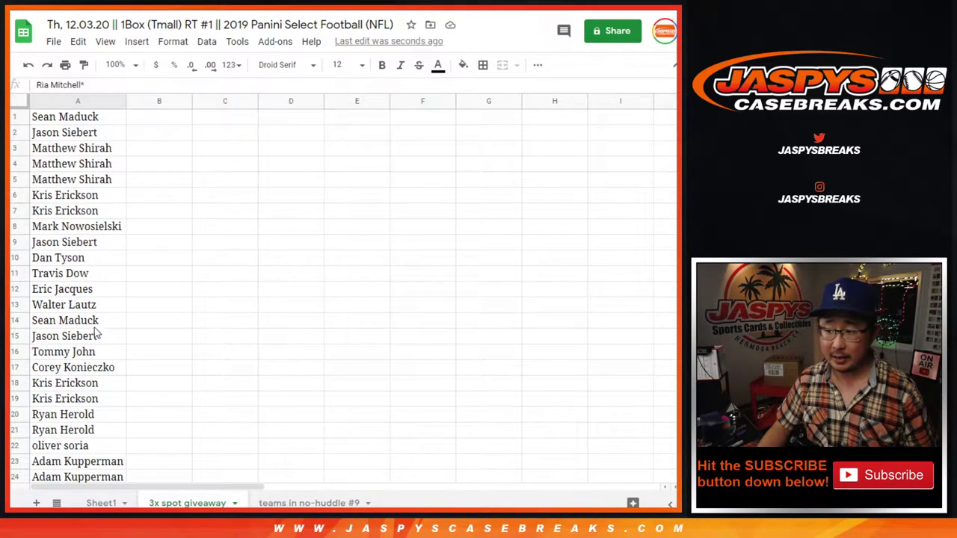
pyautogui.click(94, 118)
pyautogui.scroll(-3, 117, 160)
pyautogui.keyDown('shift'); pyautogui.click(45, 402); pyautogui.keyUp('shift')
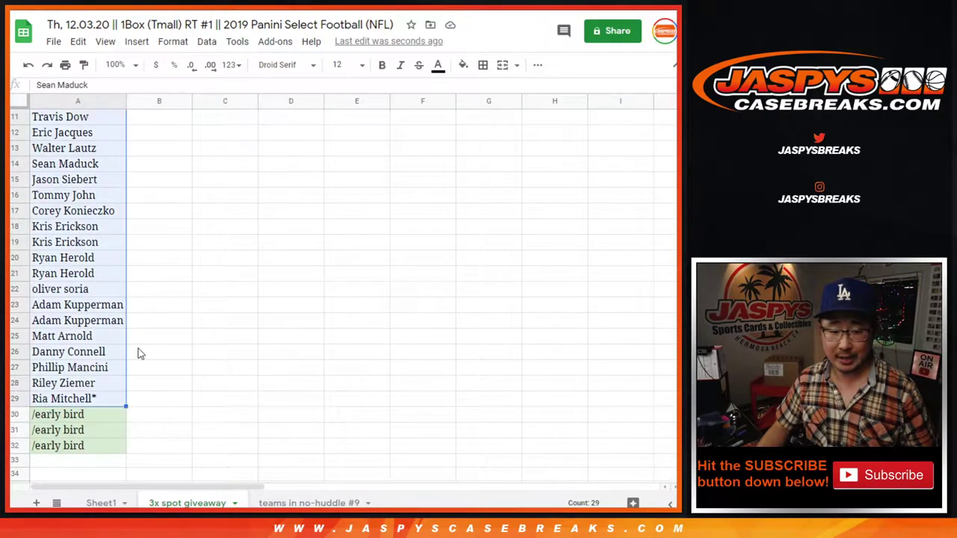
pyautogui.hotkey('ctrl', 'c')
# - Switch to the RANDOM.ORG List Randomizer and paste the copied customer names as its list items
pyautogui.hotkey('ctrl', 'Tab')
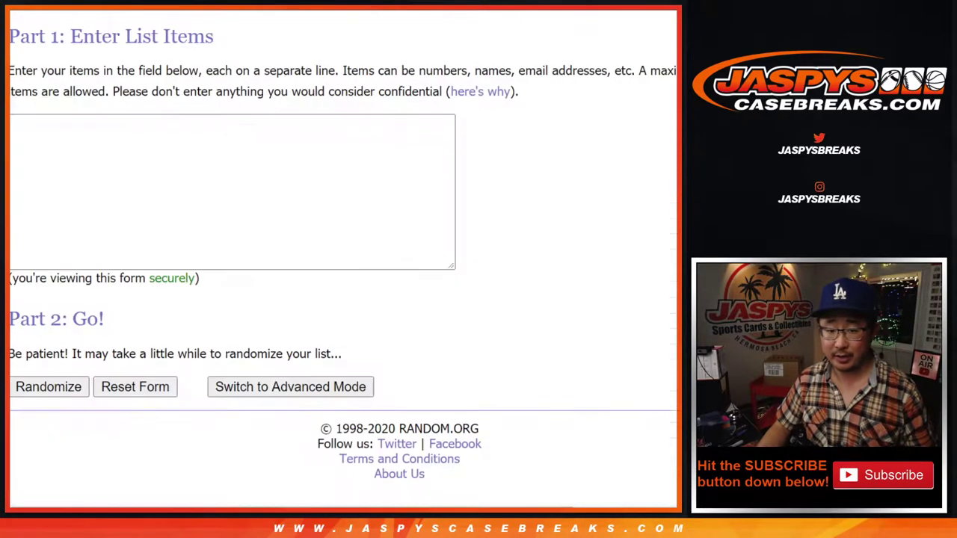
pyautogui.click(367, 142)
pyautogui.hotkey('ctrl', 'v')
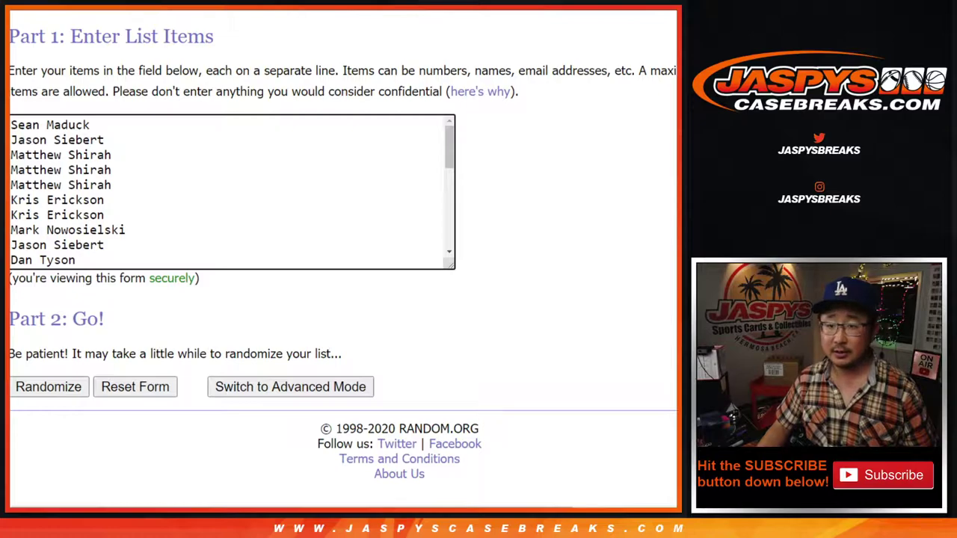
# - Roll two virtual dice in the RANDOM.ORG Dice Roller and return to the List Randomizer
pyautogui.hotkey('ctrl', 'Tab')
pyautogui.click(34, 295)
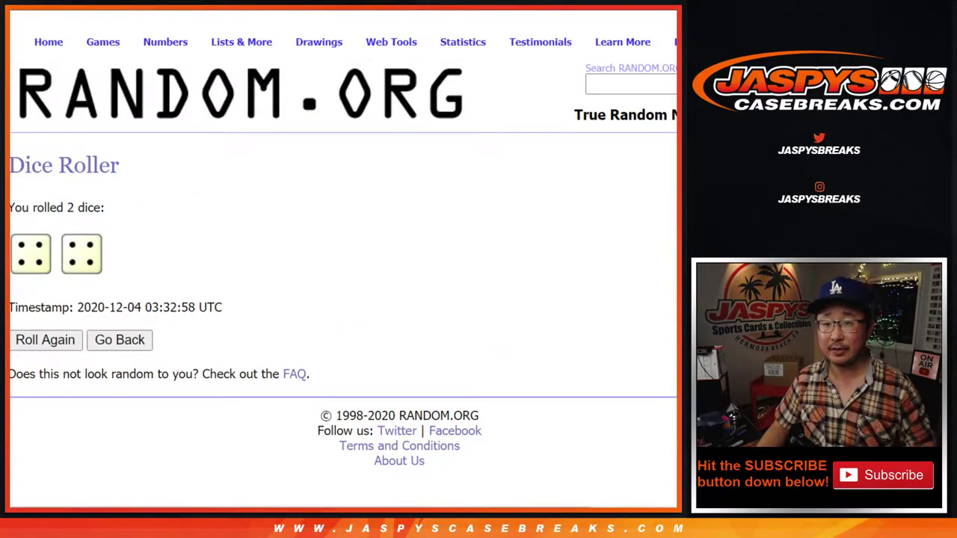
pyautogui.hotkey('ctrl', 'shift', 'Tab')
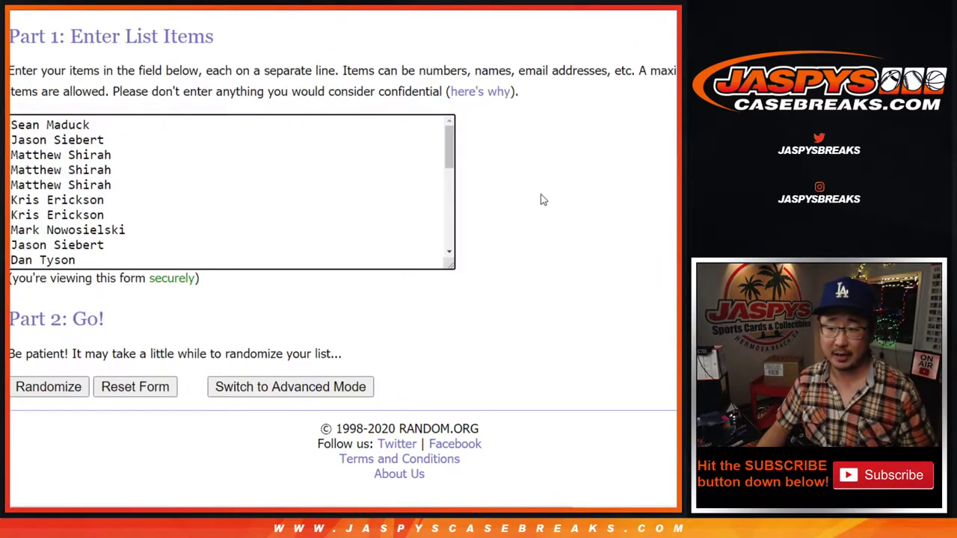
# - Randomize the customer name list eight times
pyautogui.click(45, 388)
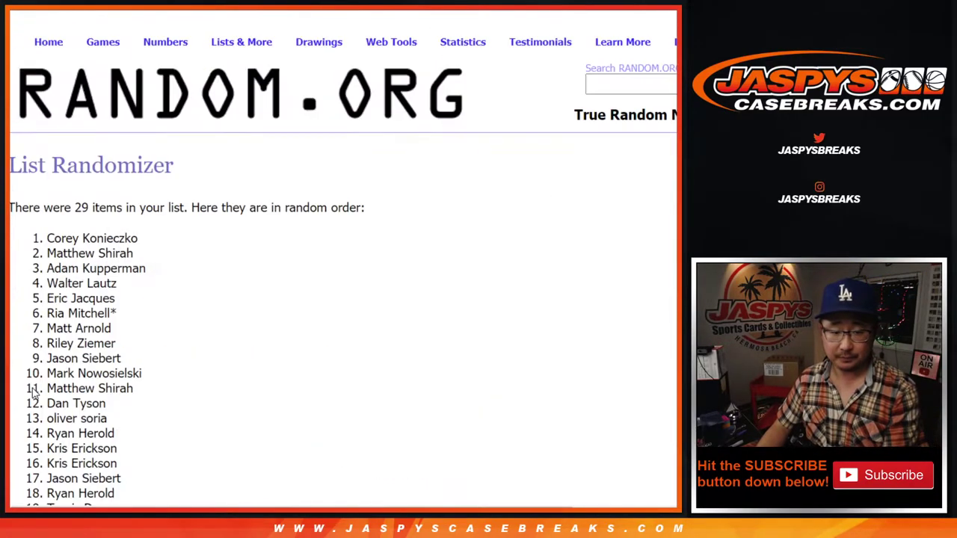
pyautogui.scroll(-5, 34, 395)
pyautogui.click(33, 389)
pyautogui.scroll(-5, 34, 394)
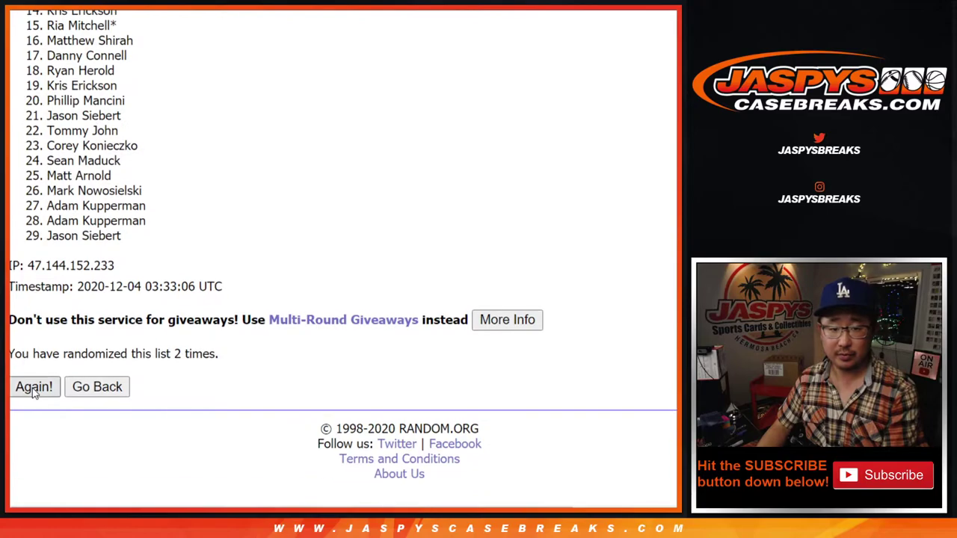
pyautogui.click(33, 389)
pyautogui.scroll(-5, 33, 392)
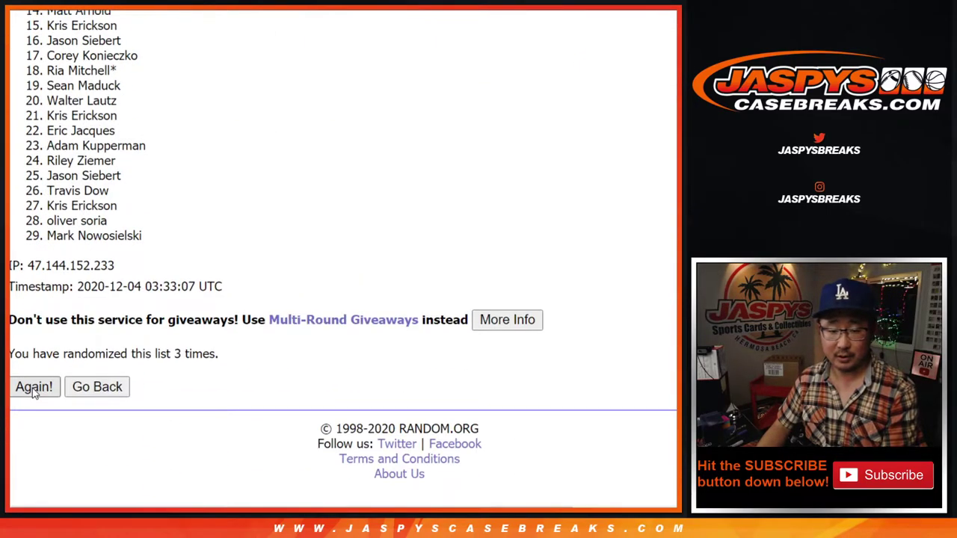
pyautogui.click(33, 389)
pyautogui.click(33, 388)
pyautogui.click(33, 389)
pyautogui.scroll(-5, 33, 391)
pyautogui.click(33, 389)
pyautogui.scroll(-5, 33, 392)
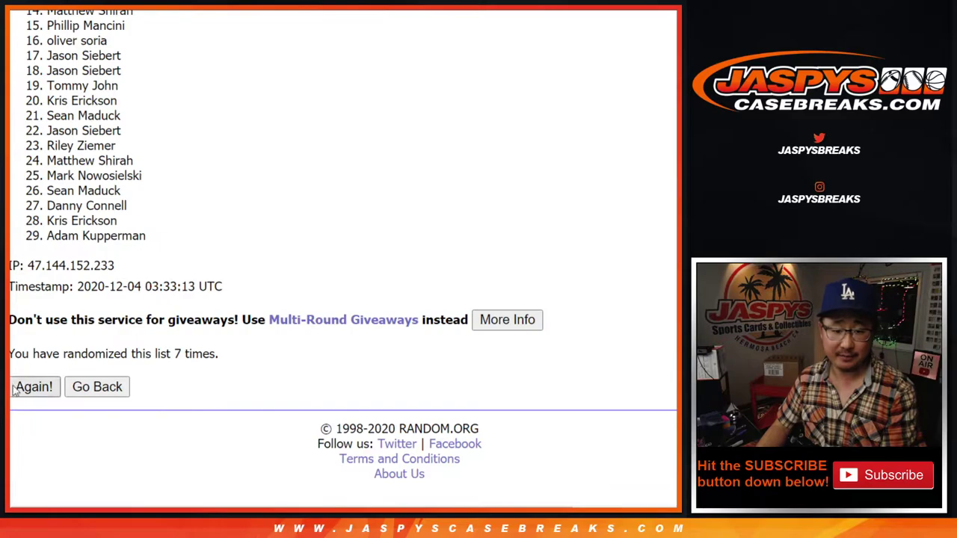
pyautogui.press('Return')
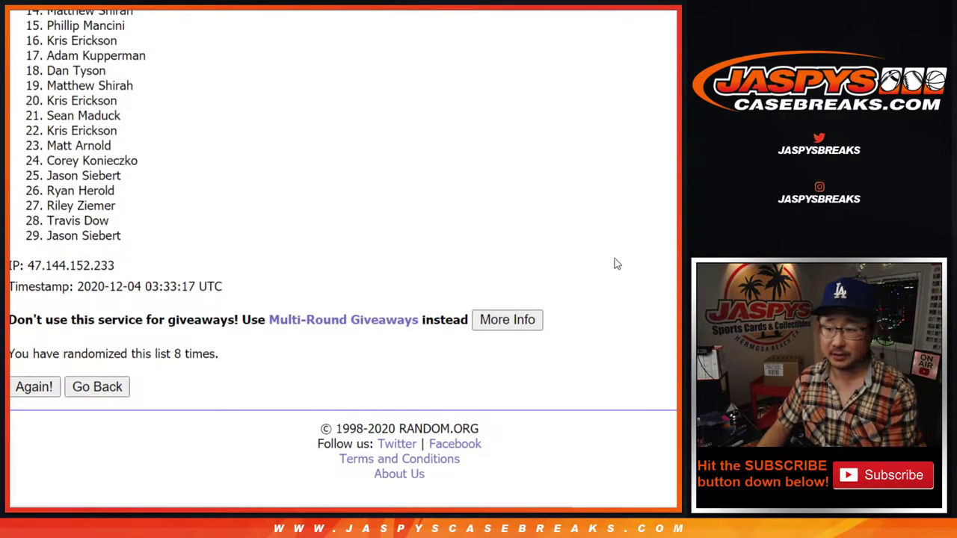
# - Copy the top three randomized names and paste them over the early bird placeholders in A30:A32 of the giveaway sheet
pyautogui.scroll(2, 671, 214)
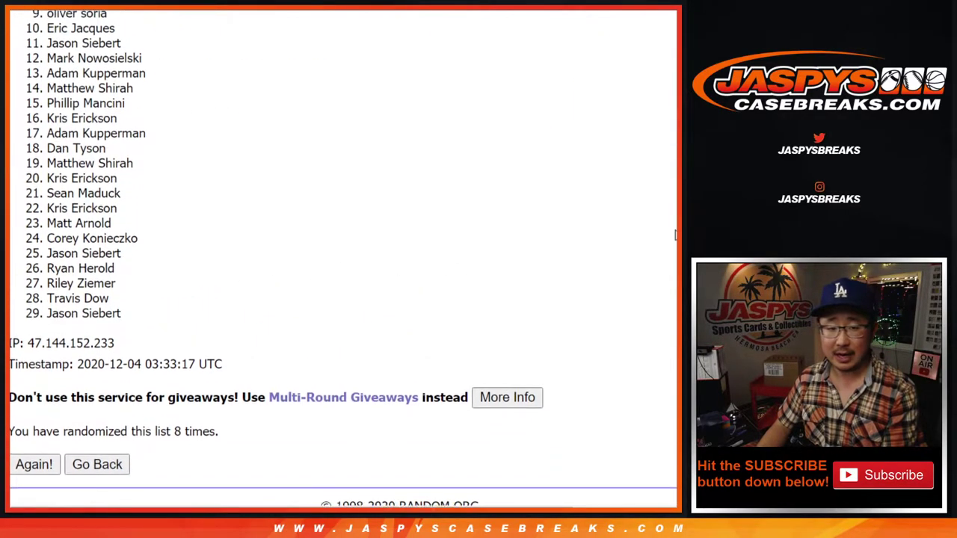
pyautogui.scroll(1, 671, 209)
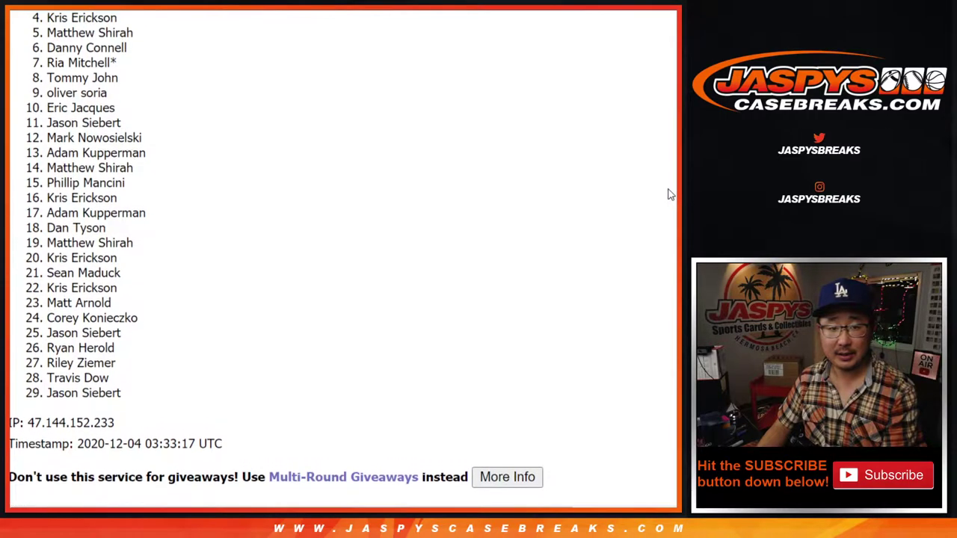
pyautogui.scroll(2, 670, 187)
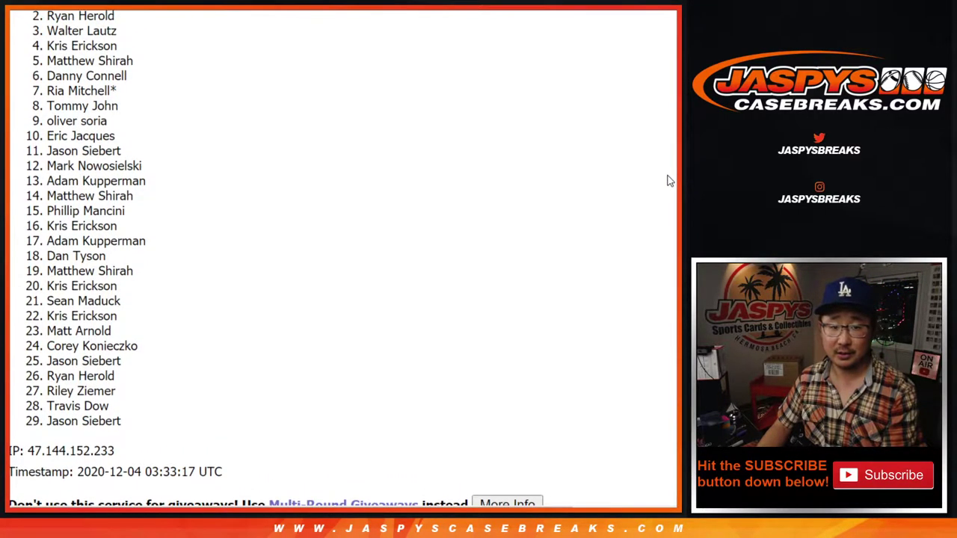
pyautogui.moveTo(47, 17); pyautogui.dragTo(126, 50)
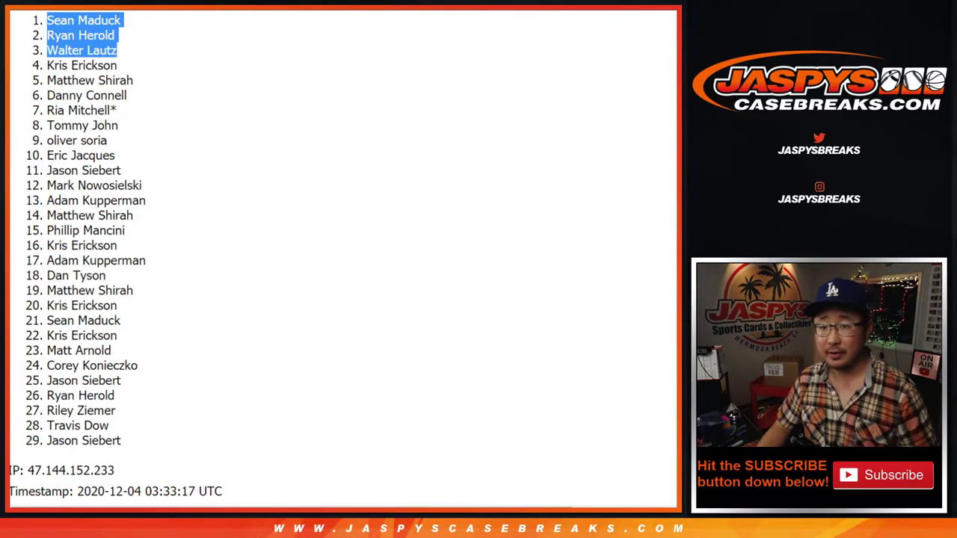
pyautogui.hotkey('alt', 'Tab')
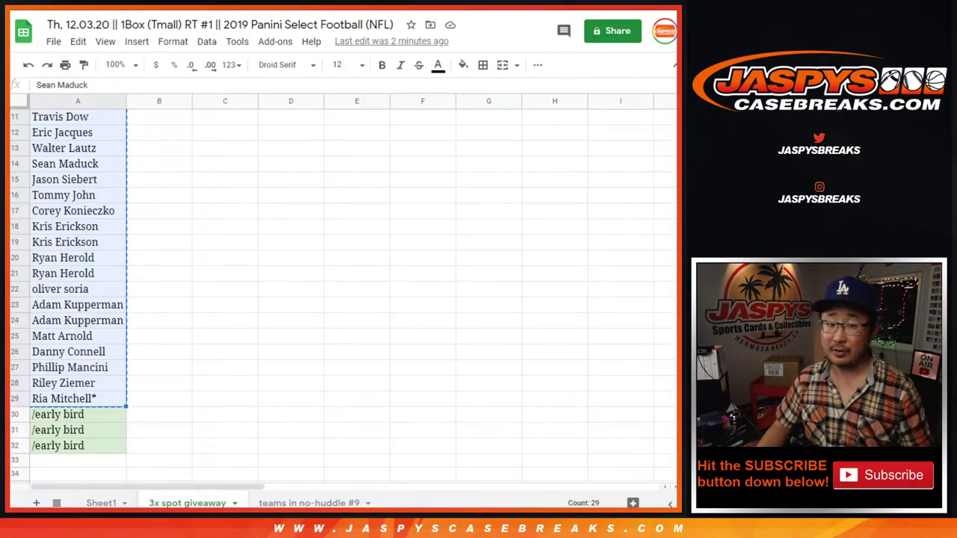
pyautogui.click(66, 420)
pyautogui.hotkey('ctrl', 'v')
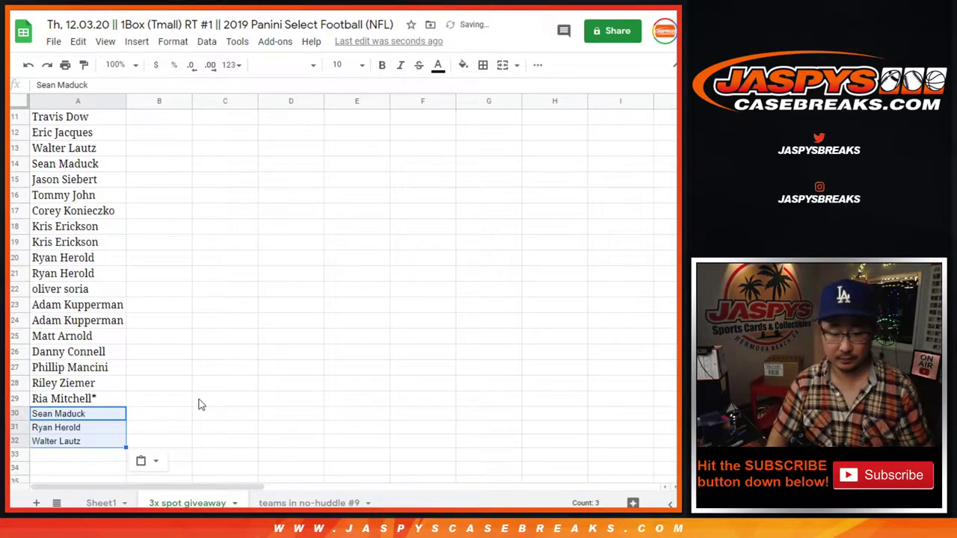
# - Append a "^" to each of the three winners' names in A30:A32
pyautogui.press('Return')
pyautogui.write('^')
pyautogui.press('Return')
pyautogui.press('Return')
pyautogui.write('^')
pyautogui.press('Return')
pyautogui.press('Return')
pyautogui.write('^')
pyautogui.press('Return')
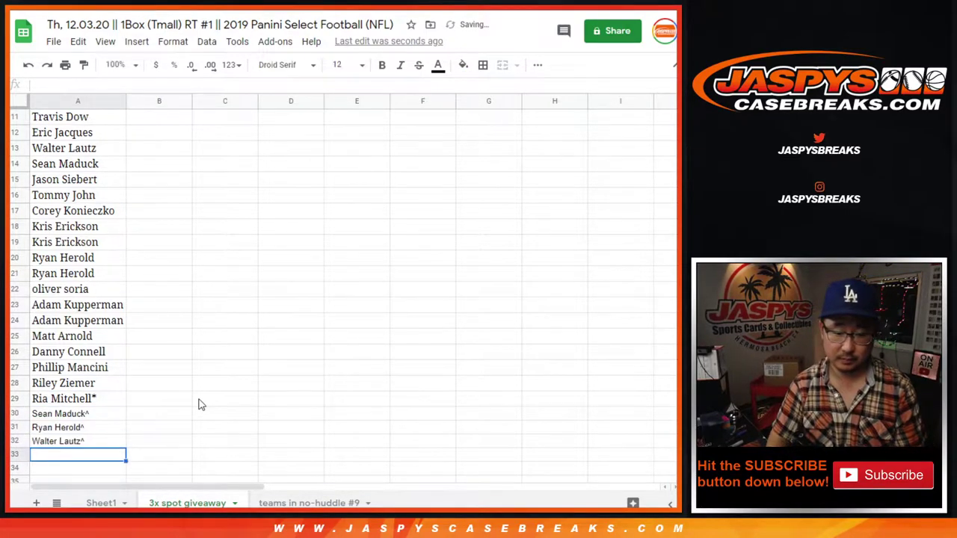
# - Copy the complete customer list including the three added winners, and open Sheet1
pyautogui.click(119, 307)
pyautogui.hotkey('ctrl', 'a')
pyautogui.hotkey('ctrl', 'c')
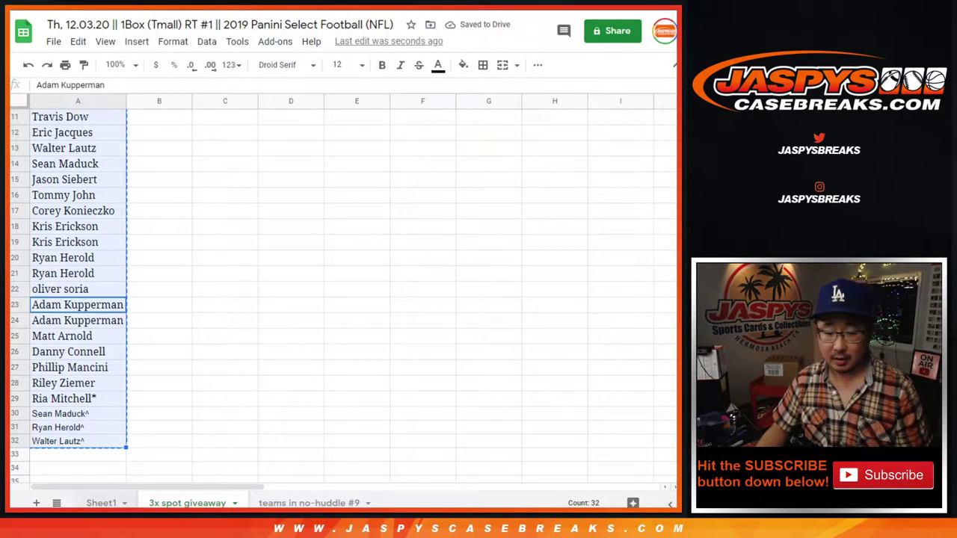
pyautogui.click(101, 502)
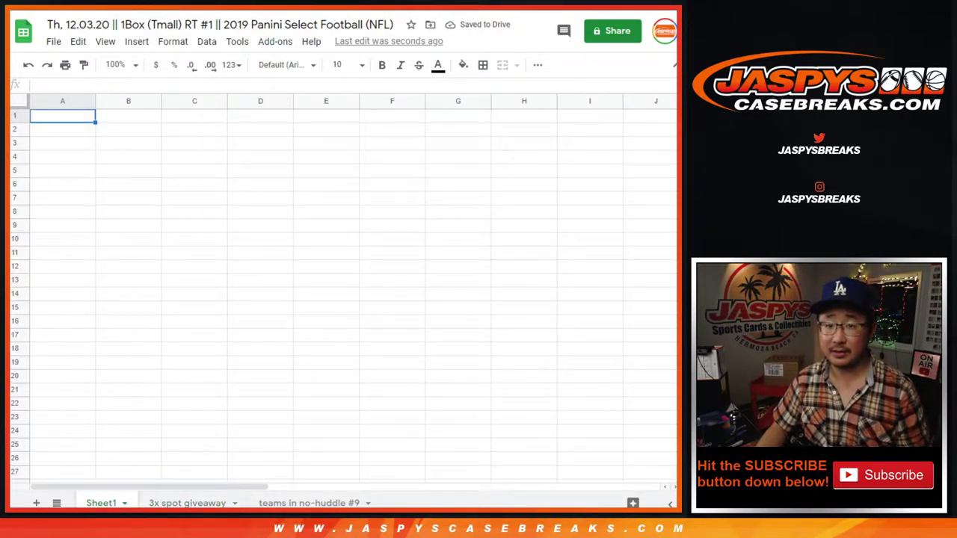
# - Paste the complete customer list into the RANDOM.ORG List Randomizer and check the end of the list
pyautogui.hotkey('alt', 'Tab')
pyautogui.click(289, 197)
pyautogui.hotkey('ctrl', 'v')
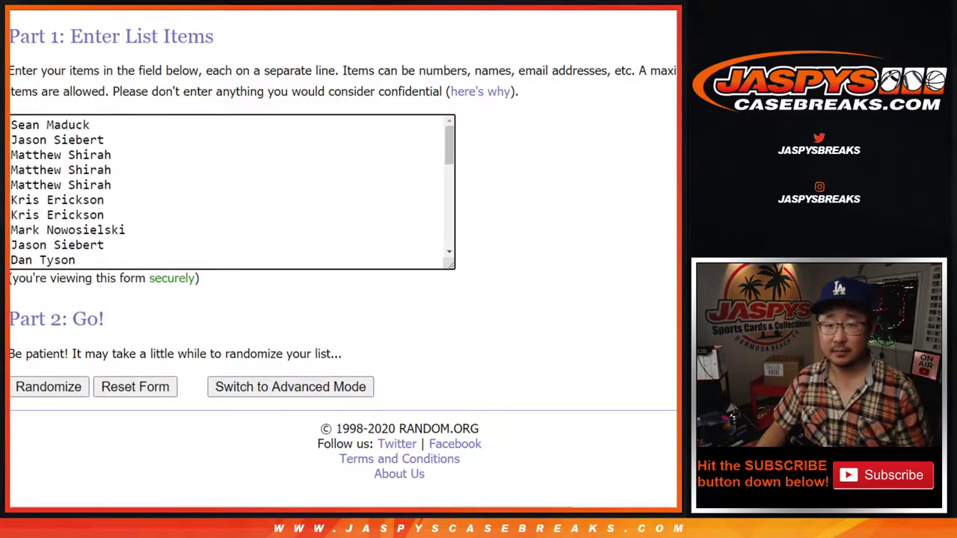
pyautogui.scroll(-5, 202, 225)
pyautogui.moveTo(97, 237); pyautogui.dragTo(108, 235)
pyautogui.scroll(5, 239, 186)
# - Roll two virtual dice for the second randomization and go back to the filled list form
pyautogui.hotkey('ctrl', 'Tab')
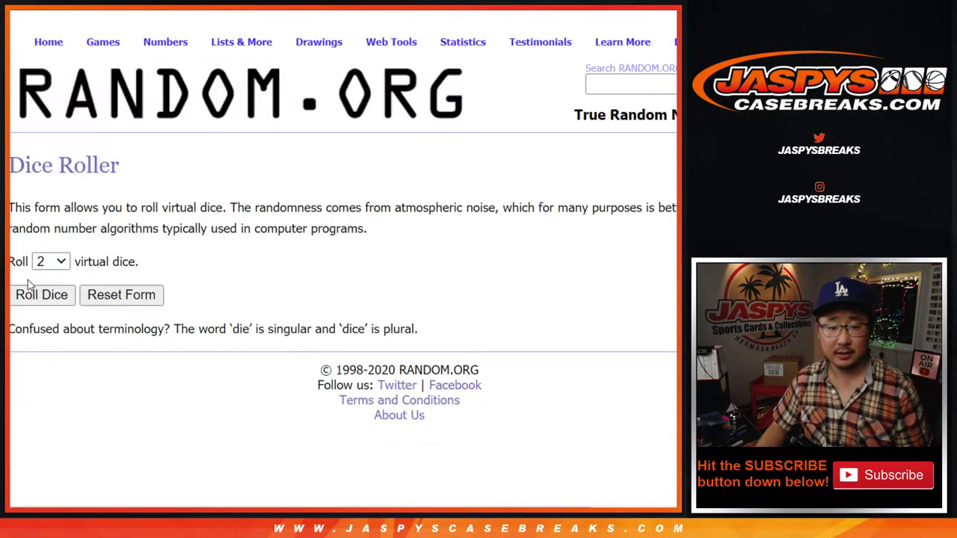
pyautogui.click(28, 297)
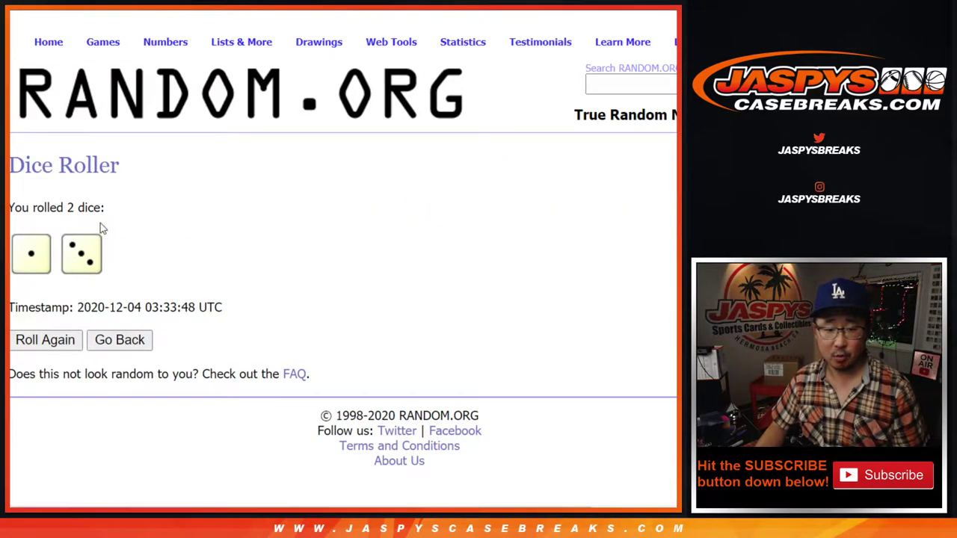
pyautogui.hotkey('ctrl', 'Tab')
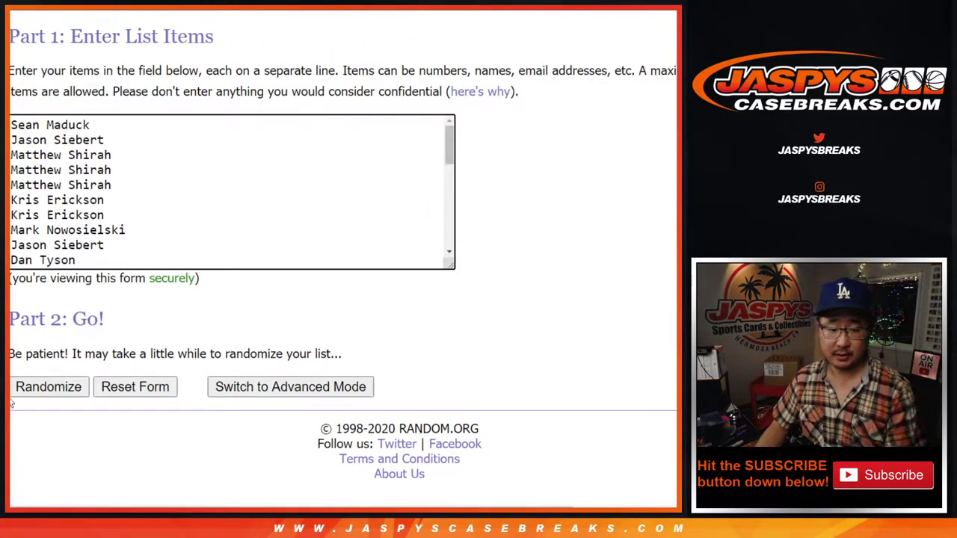
# - Randomize the complete customer list four times and view the resulting order from its first entry
pyautogui.click(32, 392)
pyautogui.scroll(-5, 33, 394)
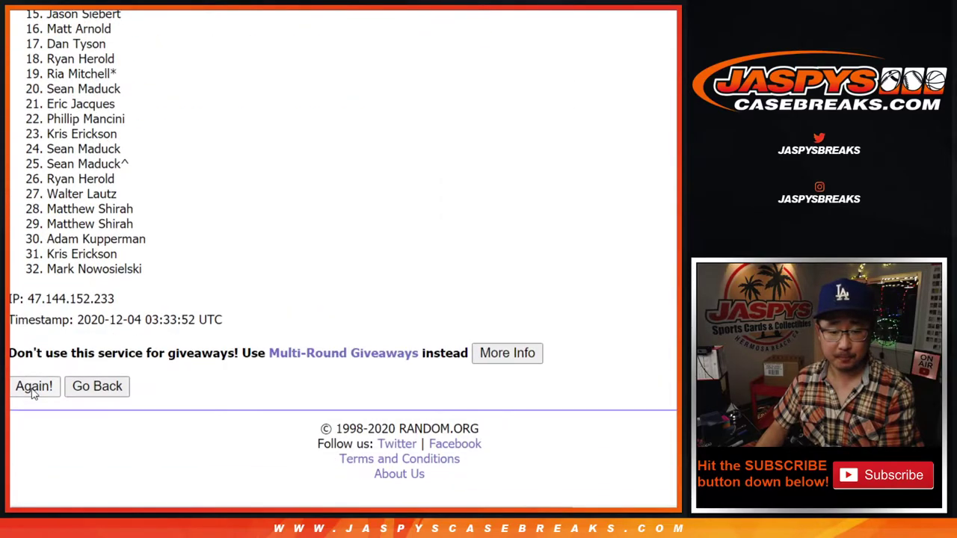
pyautogui.click(33, 387)
pyautogui.scroll(-5, 33, 394)
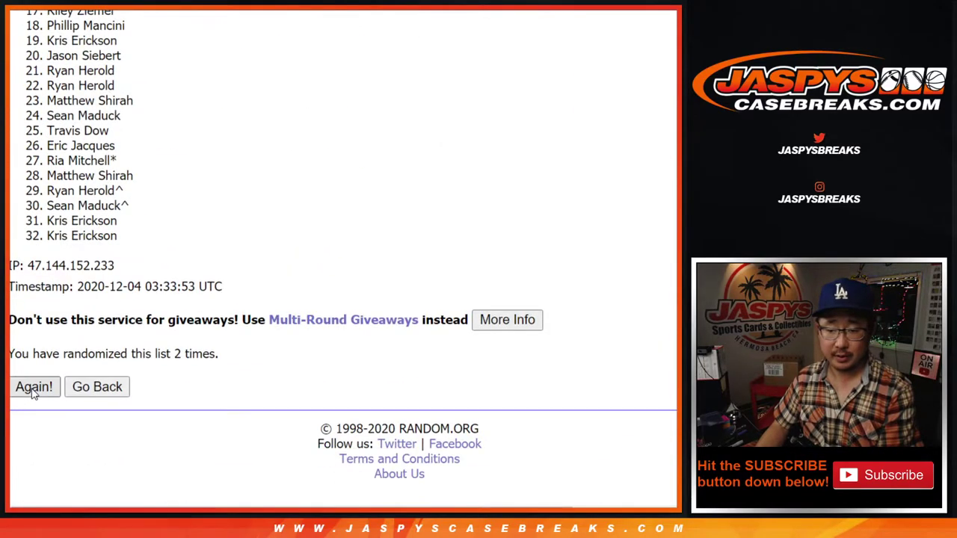
pyautogui.click(33, 387)
pyautogui.press('Return')
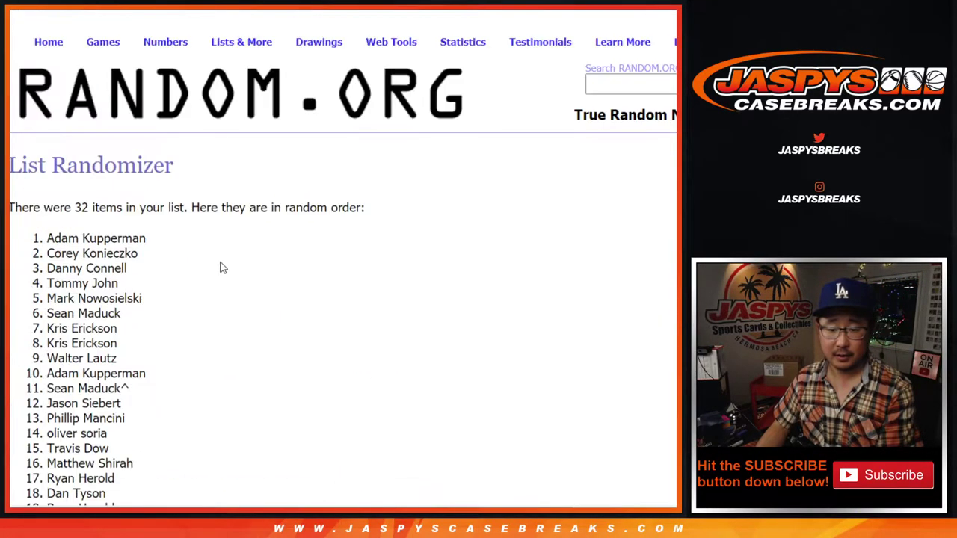
pyautogui.scroll(-6, 222, 267)
pyautogui.scroll(5, 135, 280)
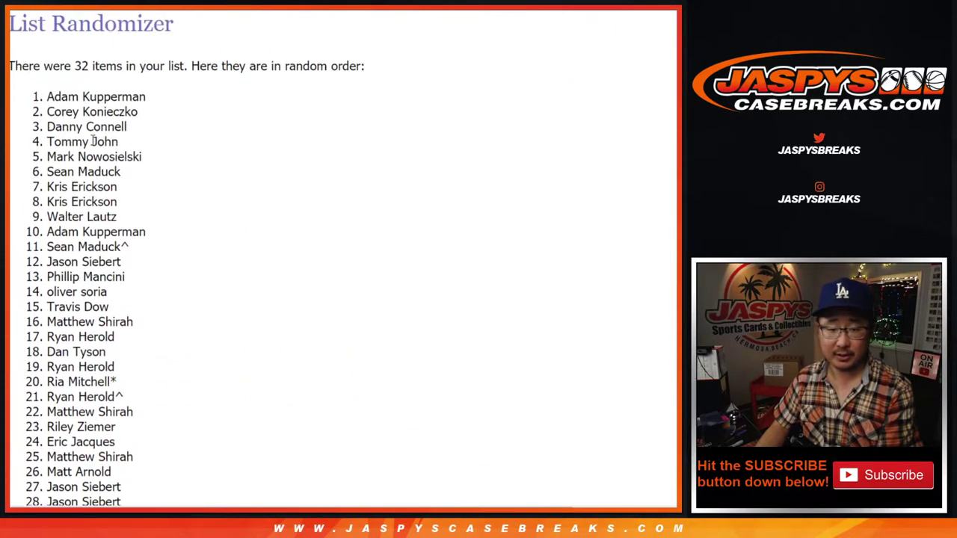
# - Copy the randomized customer names and paste them into column A of Sheet1, starting at A1
pyautogui.moveTo(48, 92); pyautogui.dragTo(128, 235)
pyautogui.hotkey('ctrl', 'Tab')
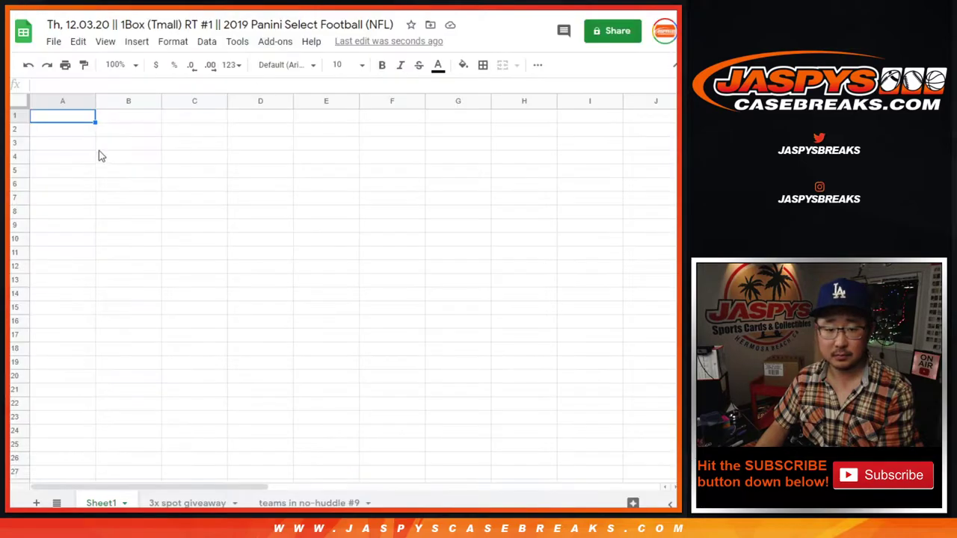
pyautogui.rightClick(80, 116)
pyautogui.click(96, 103)
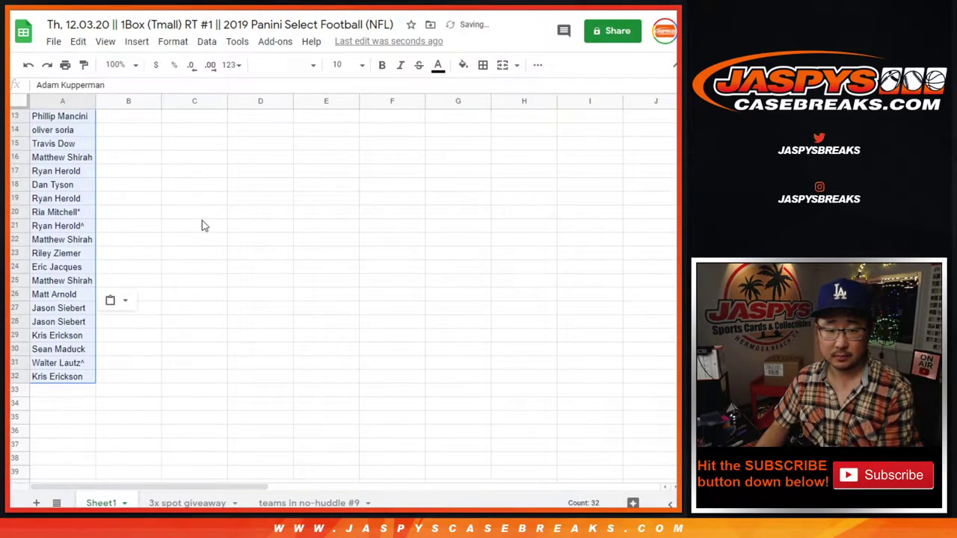
# - Randomize the NFL team list four times in its RANDOM.ORG List Randomizer and go to the end of the list
pyautogui.hotkey('ctrl', 'Tab')
pyautogui.hotkey('ctrl', 'Tab')
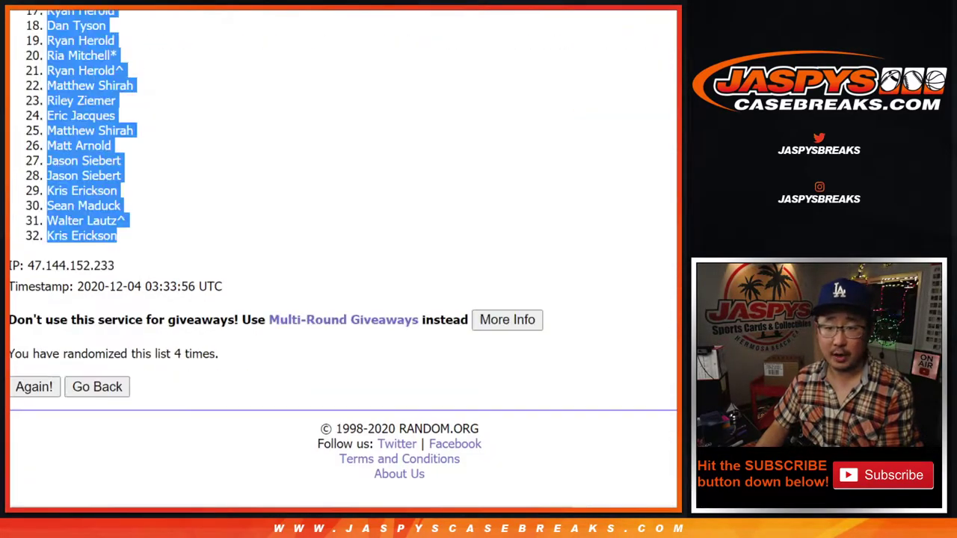
pyautogui.hotkey('ctrl', 'Tab')
pyautogui.click(27, 404)
pyautogui.scroll(-6, 27, 405)
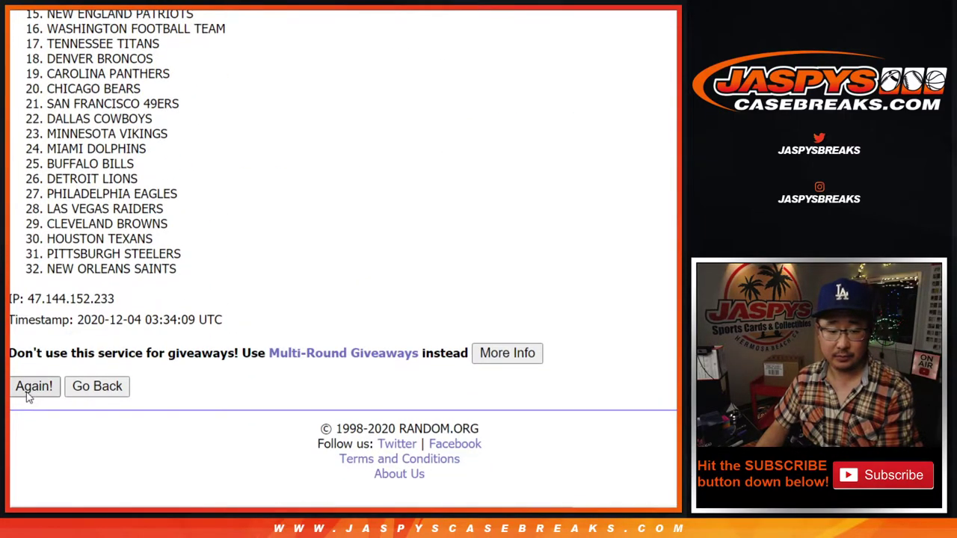
pyautogui.click(30, 386)
pyautogui.scroll(-6, 27, 396)
pyautogui.click(31, 386)
pyautogui.scroll(-6, 28, 393)
pyautogui.click(31, 386)
pyautogui.scroll(-6, 202, 248)
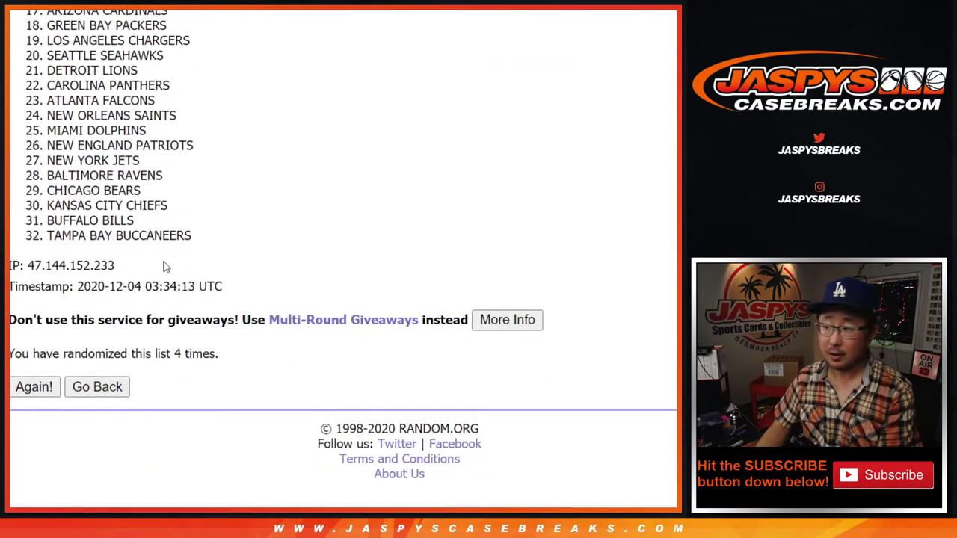
# - Copy all 32 randomized teams and paste them into Sheet1 beside the customer names, starting at B1
pyautogui.scroll(4, 162, 267)
pyautogui.moveTo(49, 32); pyautogui.dragTo(192, 413)
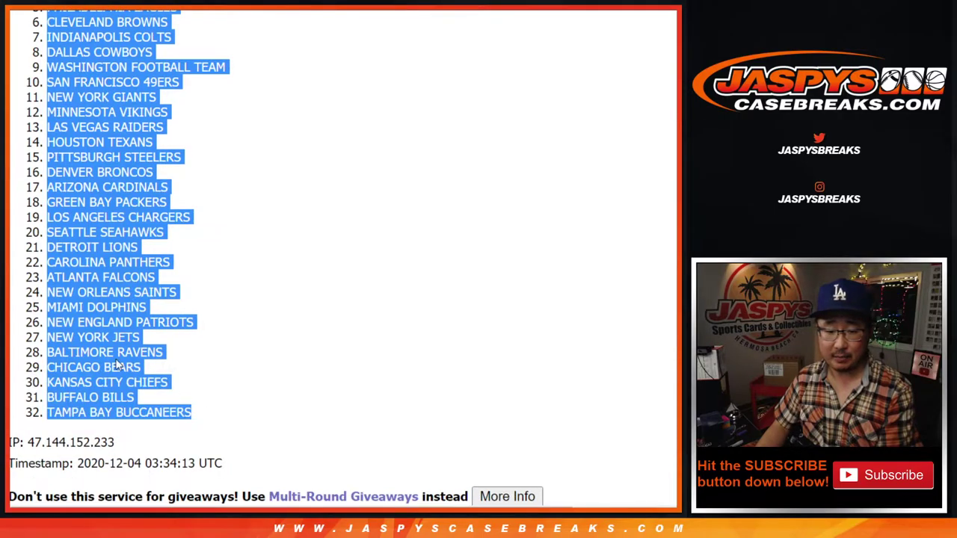
pyautogui.scroll(-1, 269, 355)
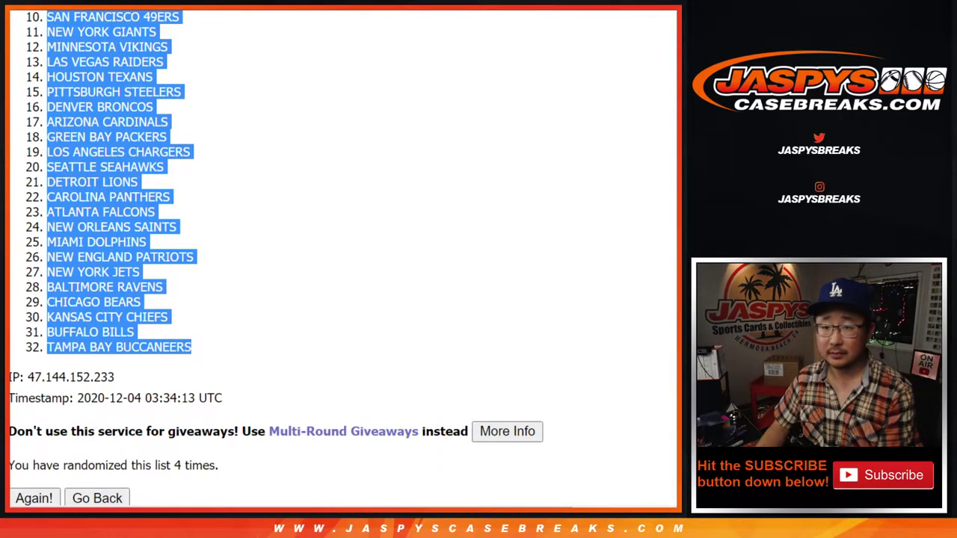
pyautogui.hotkey('ctrl', 'c')
pyautogui.hotkey('ctrl', 'Tab')
pyautogui.click(128, 119)
pyautogui.rightClick(128, 120)
pyautogui.click(165, 100)
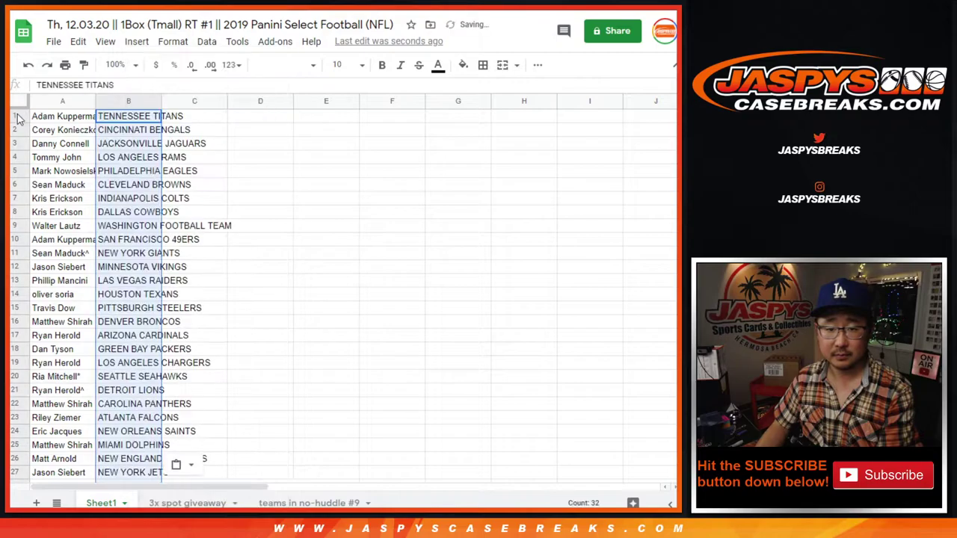
# - Format the whole sheet in Droid Serif size 12 and view it at 125% with columns A and B fitted to their contents
pyautogui.click(18, 103)
pyautogui.click(284, 64)
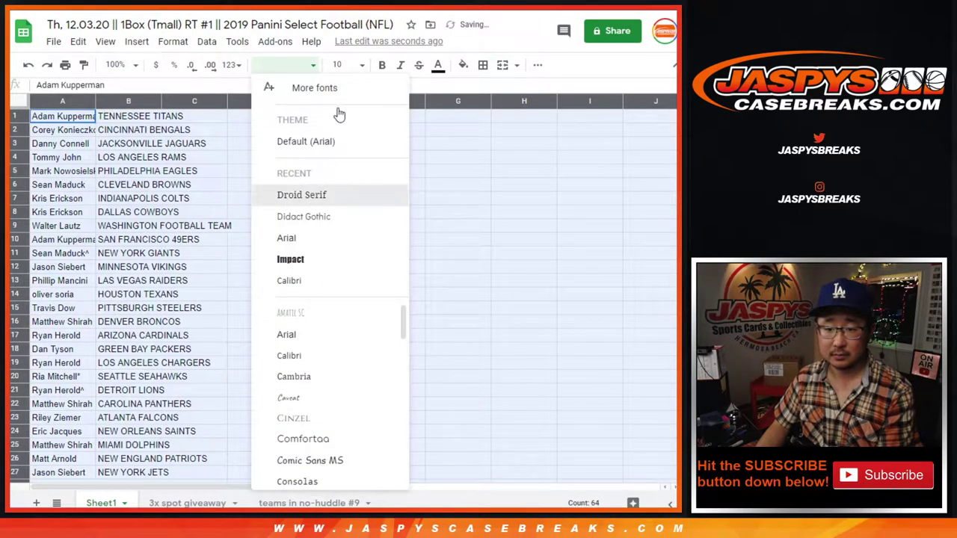
pyautogui.click(302, 195)
pyautogui.click(337, 64)
pyautogui.click(337, 212)
pyautogui.click(116, 65)
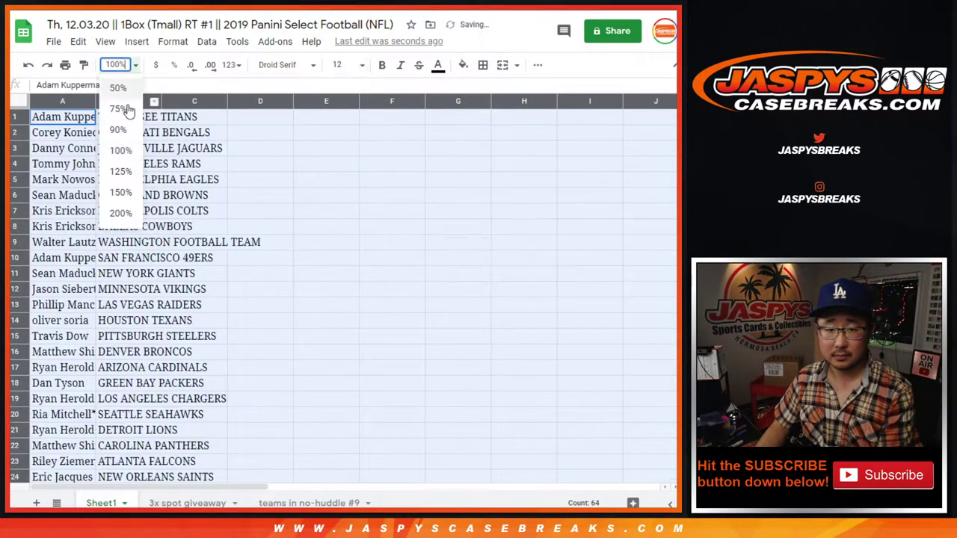
pyautogui.click(126, 171)
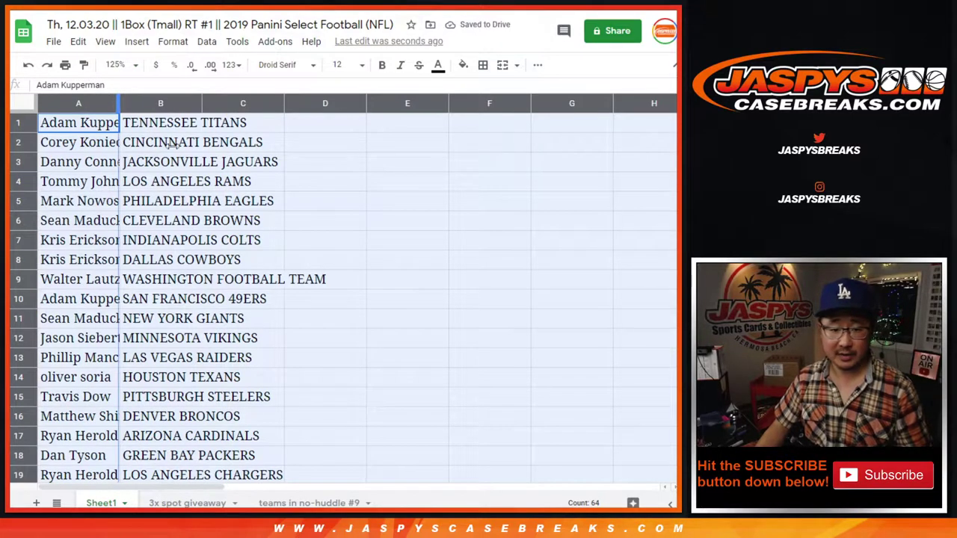
# - Review the customer and team pairings by highlighting rows 1 to 15, rows 16 to 32, and finally rows 1 to 16
pyautogui.keyDown('shift'); pyautogui.click(228, 393); pyautogui.keyUp('shift')
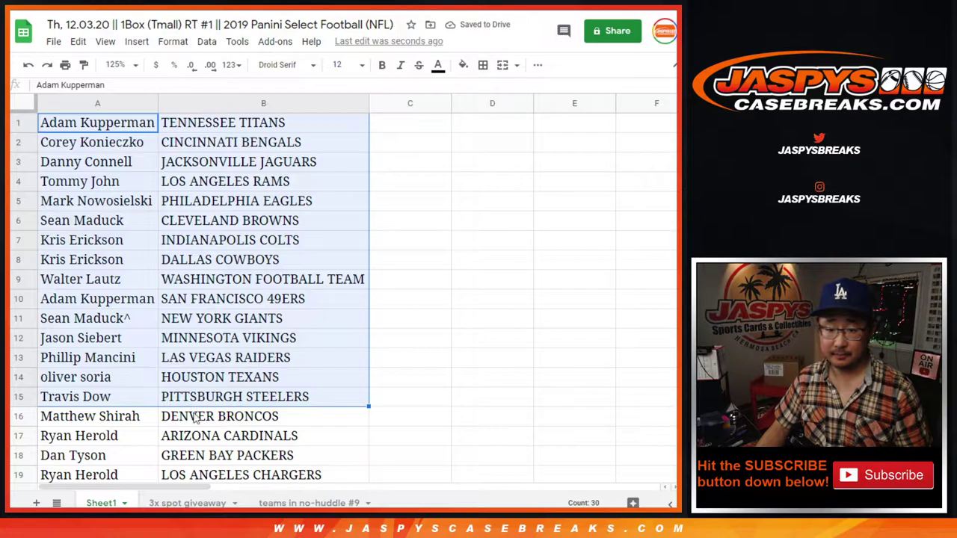
pyautogui.scroll(-5, 202, 333)
pyautogui.click(149, 166)
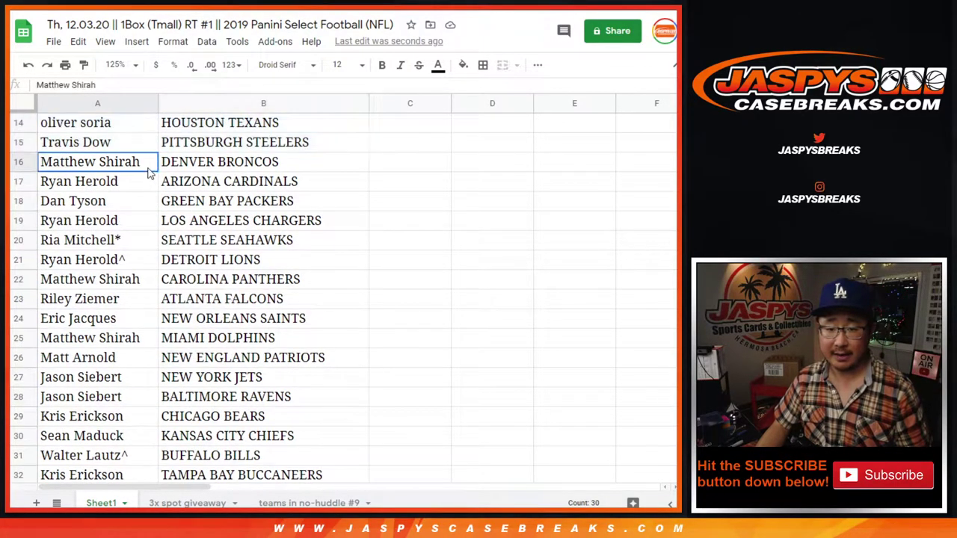
pyautogui.keyDown('shift'); pyautogui.click(224, 469); pyautogui.keyUp('shift')
pyautogui.scroll(-1, 262, 338)
pyautogui.scroll(1, 262, 339)
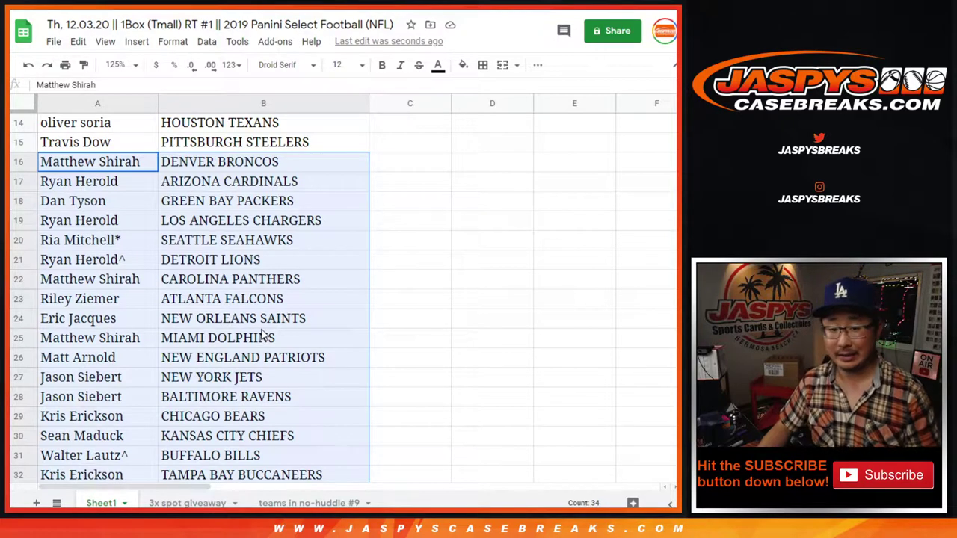
pyautogui.scroll(-1, 267, 326)
pyautogui.scroll(5, 268, 318)
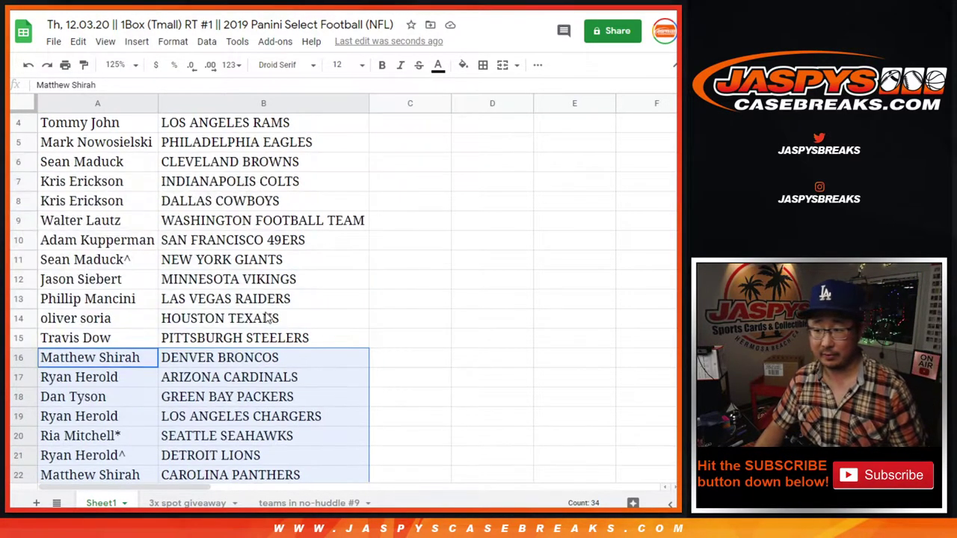
pyautogui.click(149, 126)
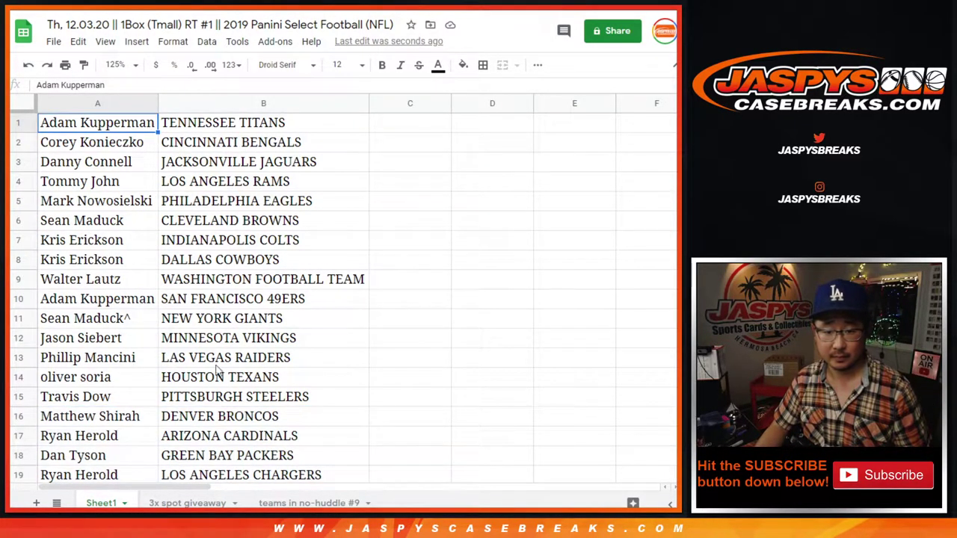
pyautogui.keyDown('shift'); pyautogui.click(188, 420); pyautogui.keyUp('shift')
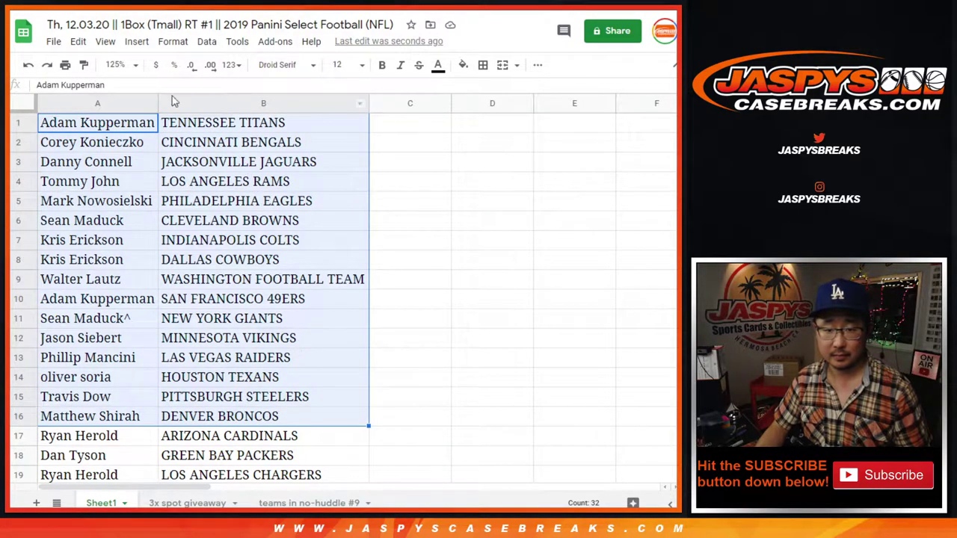
# - Reduce the sheet's zoom to 75% and sort the sheet alphabetically by the team names in column B
pyautogui.click(126, 65)
pyautogui.write('80')
pyautogui.press('Return')
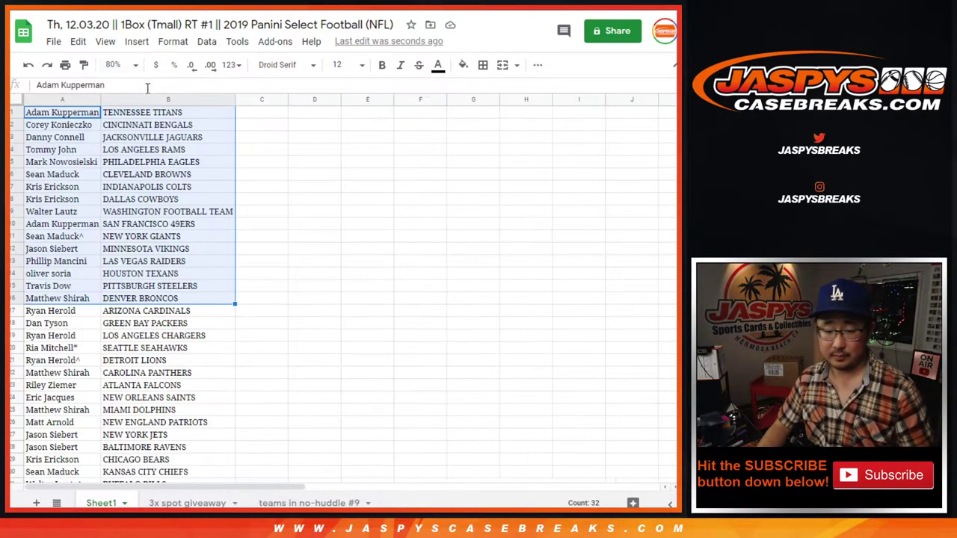
pyautogui.click(114, 66)
pyautogui.press('Return')
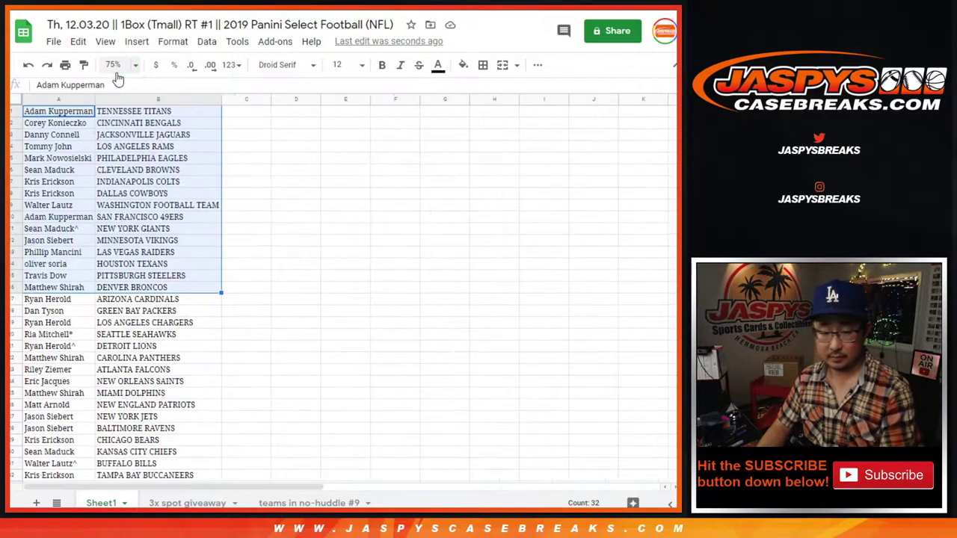
pyautogui.click(160, 98)
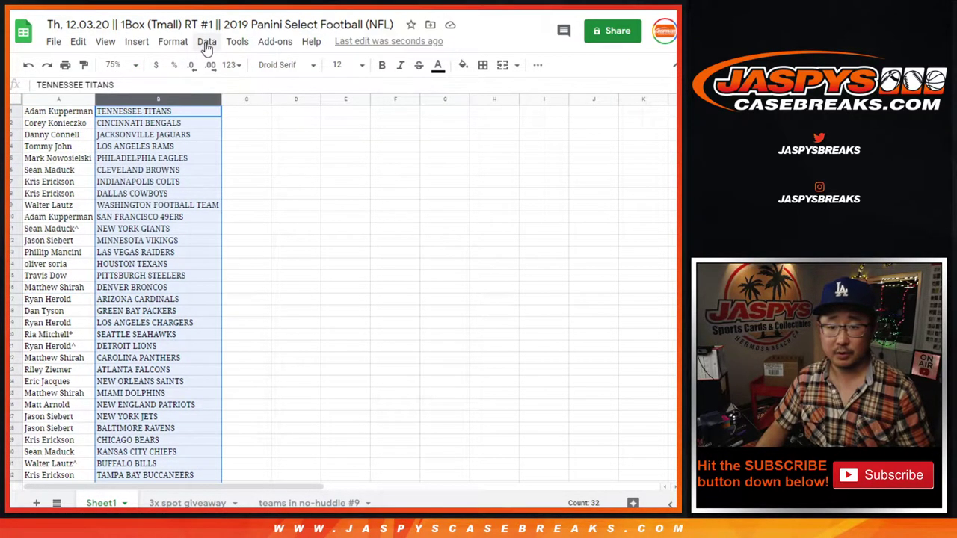
pyautogui.click(206, 41)
pyautogui.click(254, 64)
# - Add all borders to the customer and team table and centre its text horizontally
pyautogui.click(483, 65)
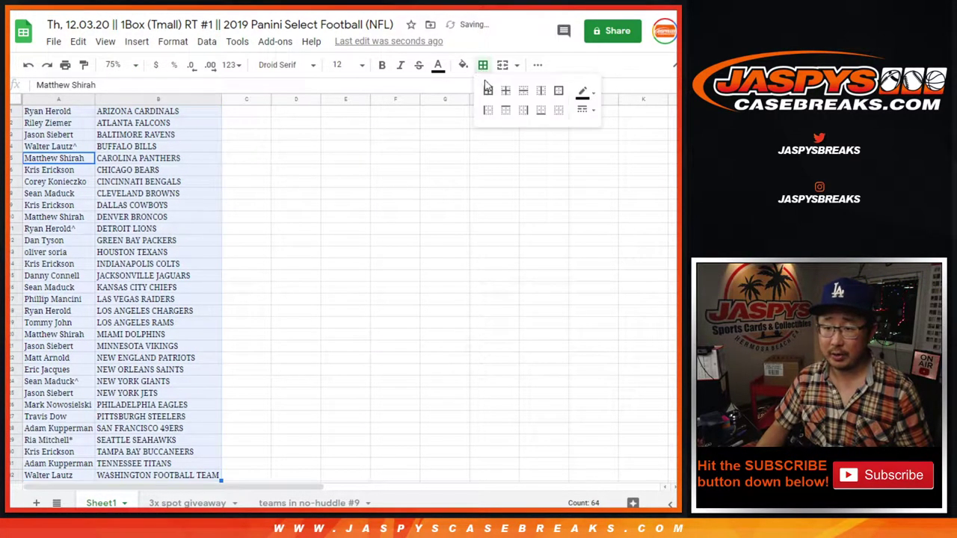
pyautogui.click(488, 92)
pyautogui.click(538, 64)
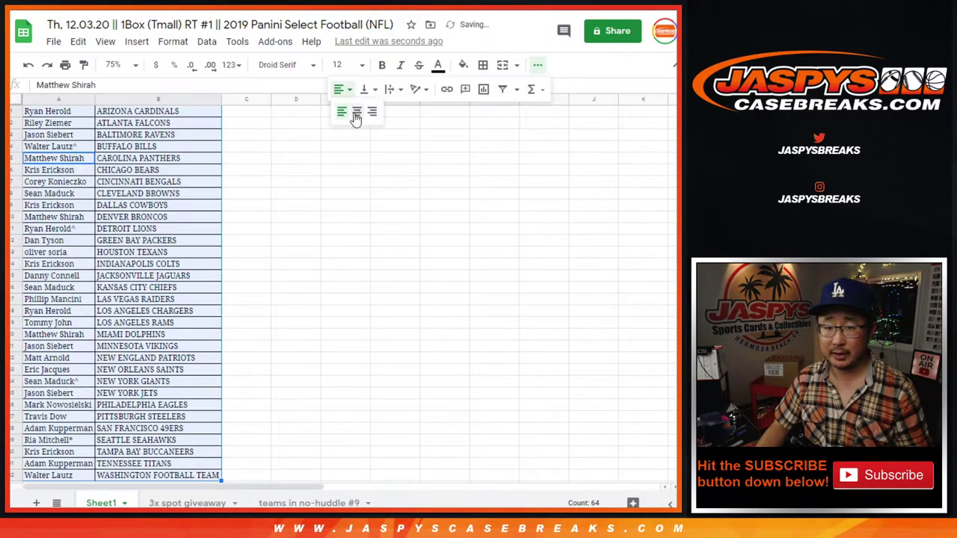
pyautogui.click(357, 110)
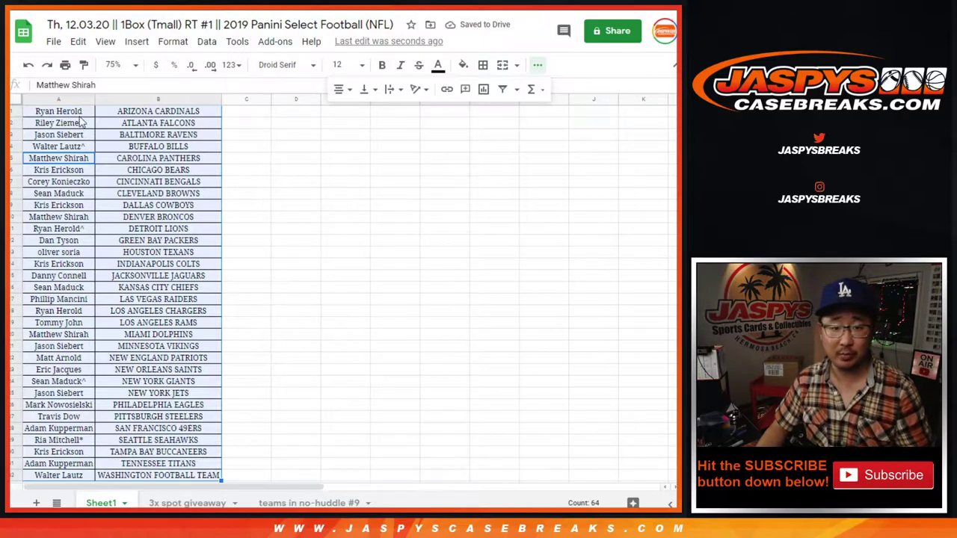
# - Print one copy of the current sheet in portrait orientation after choosing an option for its headers and footers
pyautogui.click(65, 65)
pyautogui.click(596, 186)
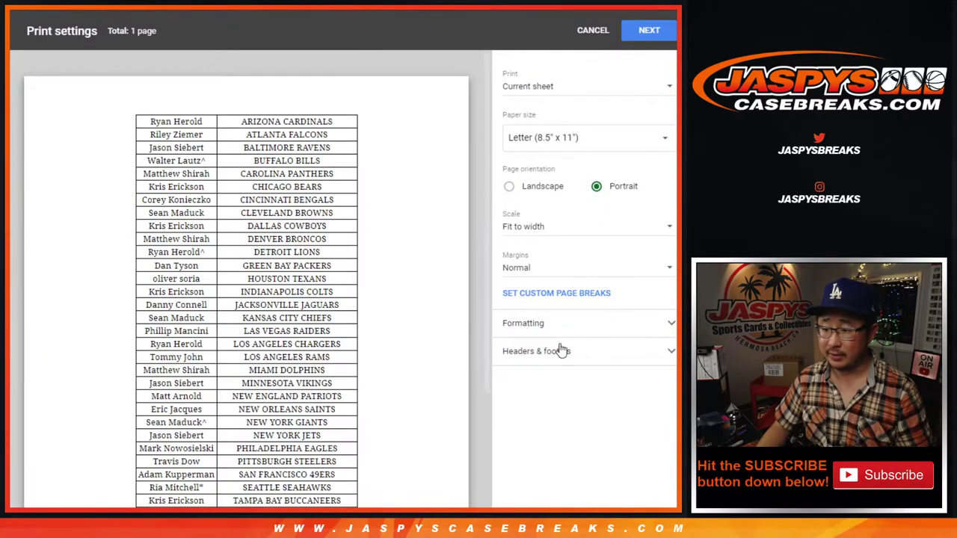
pyautogui.click(557, 352)
pyautogui.click(510, 401)
pyautogui.click(640, 31)
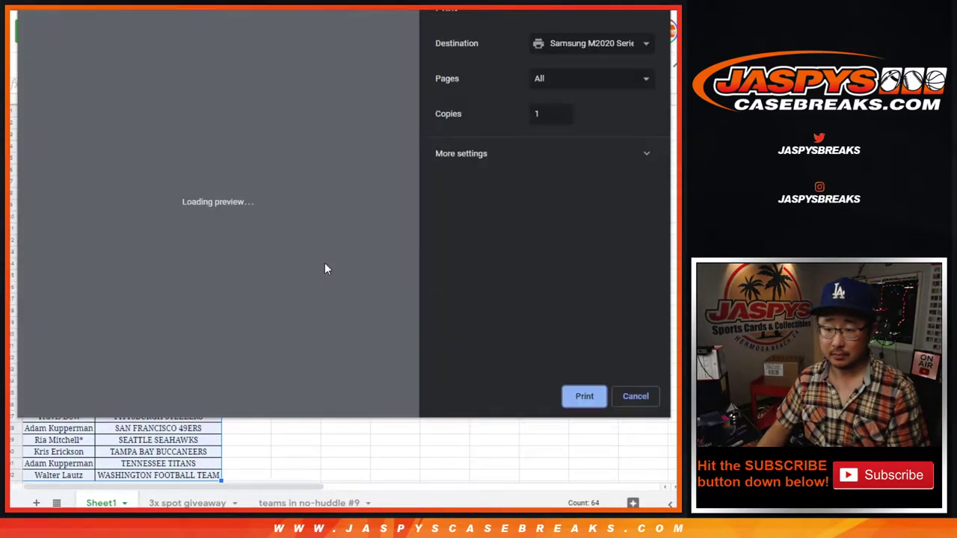
pyautogui.press('Return')
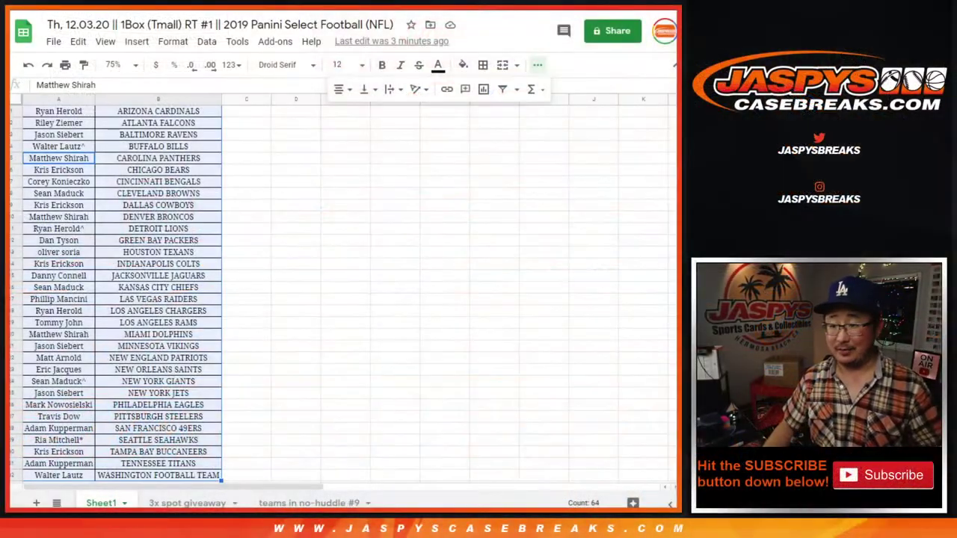
# - Copy the customer names in A1:A32, paste them into an empty RANDOM.ORG List Randomizer form, and check the end of the list
pyautogui.click(54, 114)
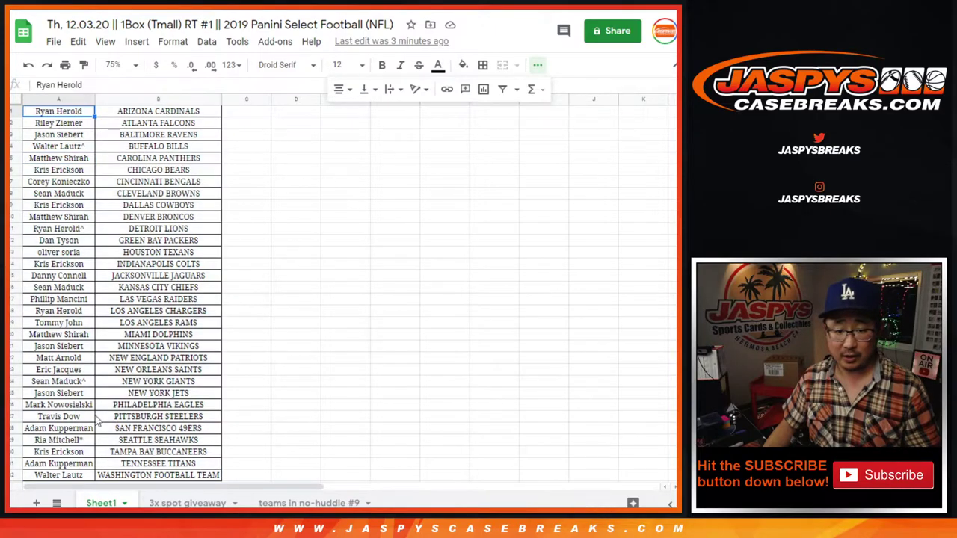
pyautogui.keyDown('shift'); pyautogui.click(63, 477); pyautogui.keyUp('shift')
pyautogui.hotkey('ctrl', 'c')
pyautogui.scroll(-2, 152, 394)
pyautogui.scroll(2, 155, 385)
pyautogui.hotkey('ctrl', 'Tab')
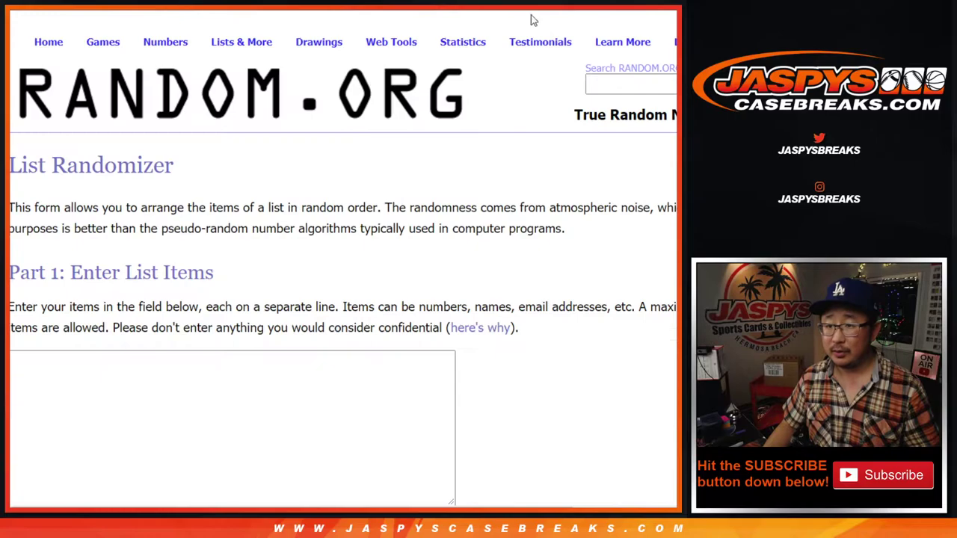
pyautogui.click(294, 399)
pyautogui.hotkey('ctrl', 'v')
pyautogui.scroll(-3, 530, 165)
pyautogui.moveTo(451, 237); pyautogui.dragTo(451, 119)
# - Return to the spreadsheet, open the "teams in no-huddle #9" sheet, and set its zoom to 125%
pyautogui.hotkey('ctrl', 'shift', 'Tab')
pyautogui.click(282, 501)
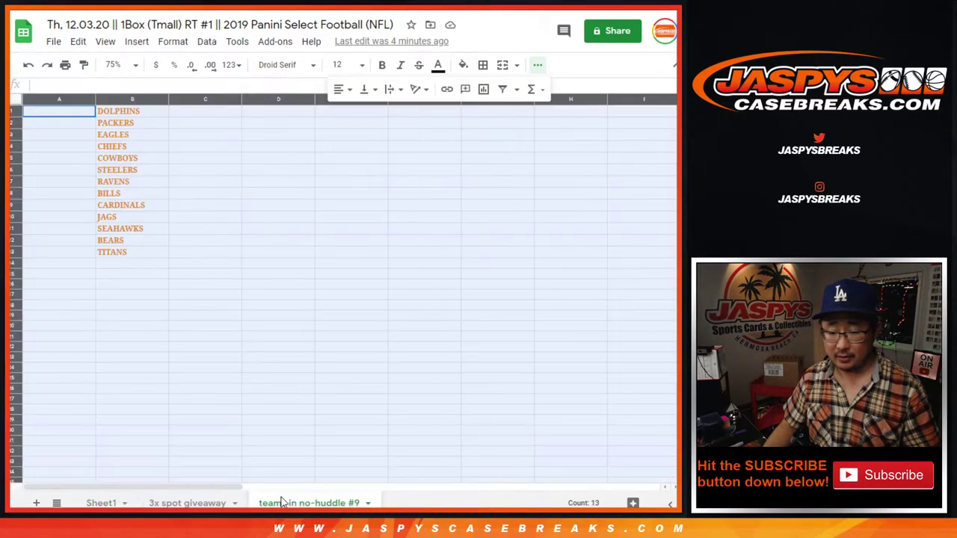
pyautogui.click(115, 65)
pyautogui.click(127, 171)
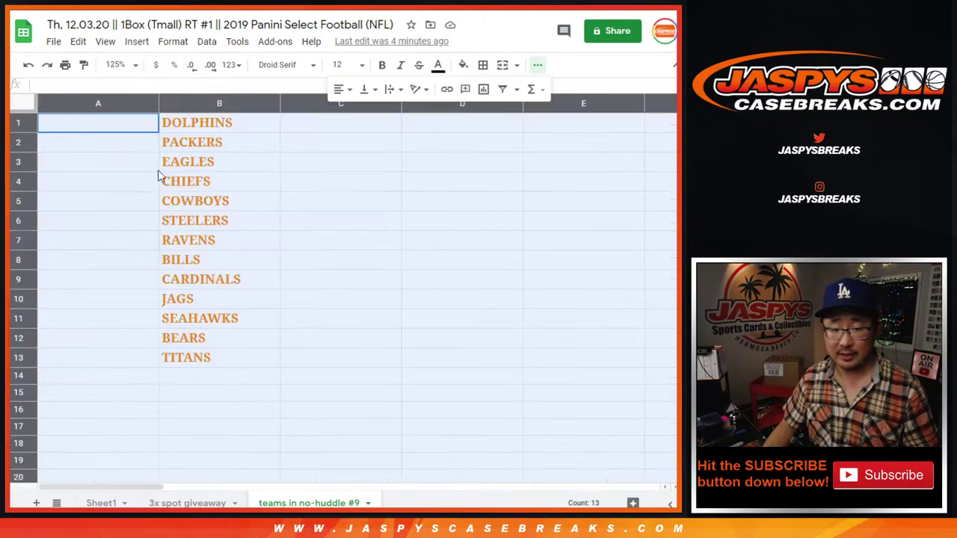
# - Examine the no-huddle team list in column B, highlighting the Titans, Cardinals, Chiefs and Dolphins rows and the empty column A beside it
pyautogui.click(183, 105)
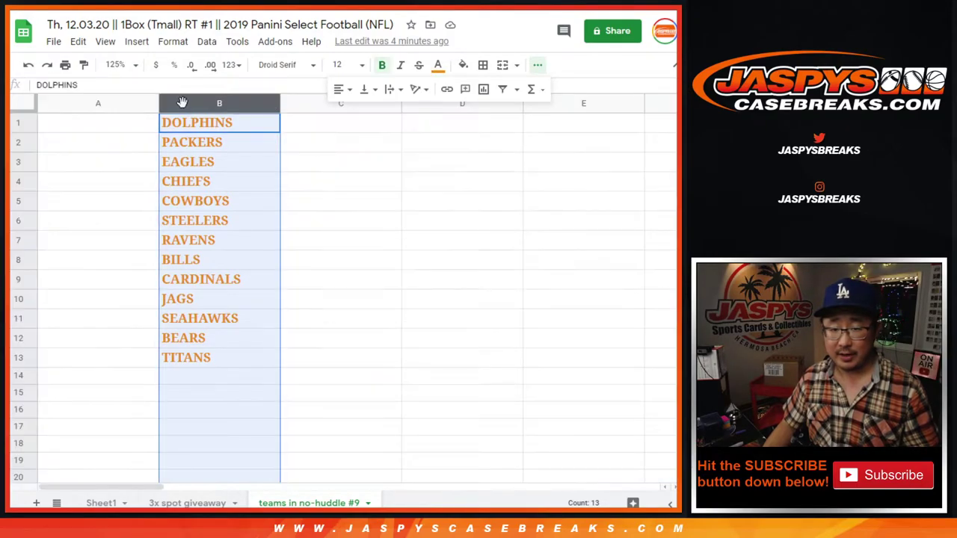
pyautogui.click(20, 358)
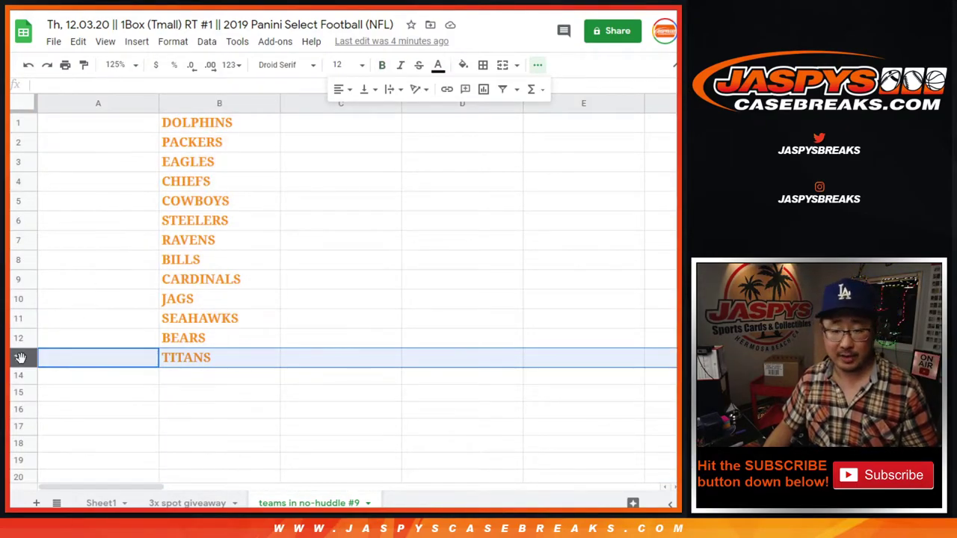
pyautogui.click(15, 278)
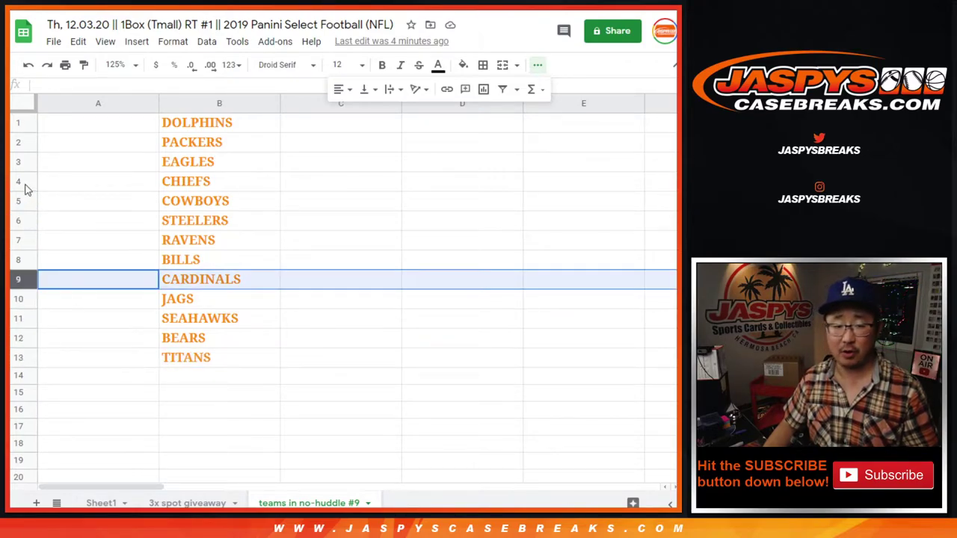
pyautogui.click(18, 181)
pyautogui.click(15, 123)
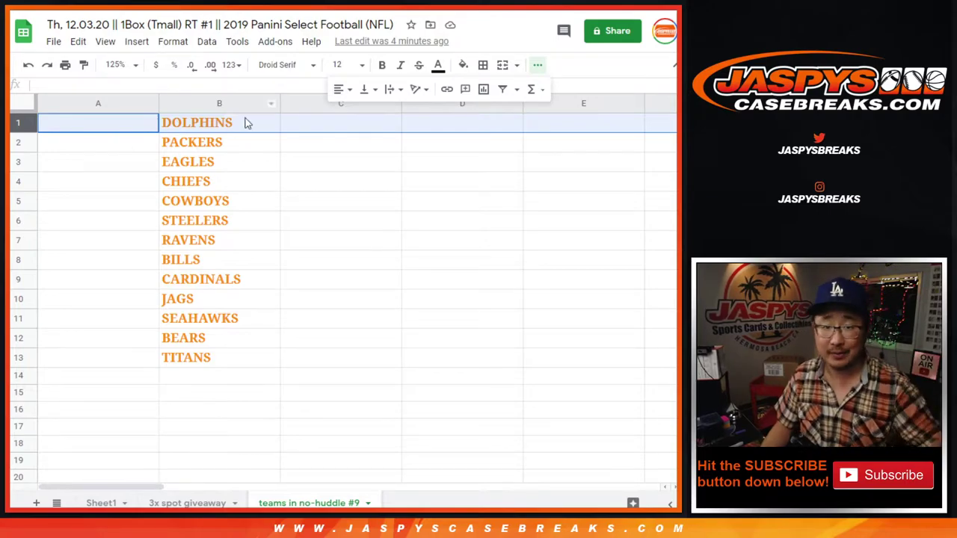
pyautogui.click(196, 103)
pyautogui.click(120, 103)
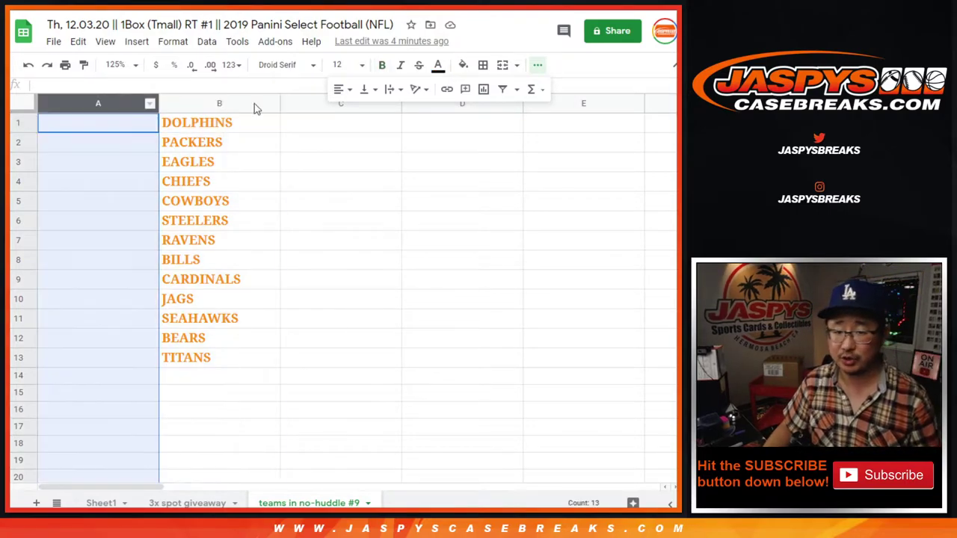
# - Roll 2 virtual dice in the RANDOM.ORG Dice Roller, and return to the spreadsheet to check row 13 of the no-huddle team list
pyautogui.hotkey('alt', 'Tab')
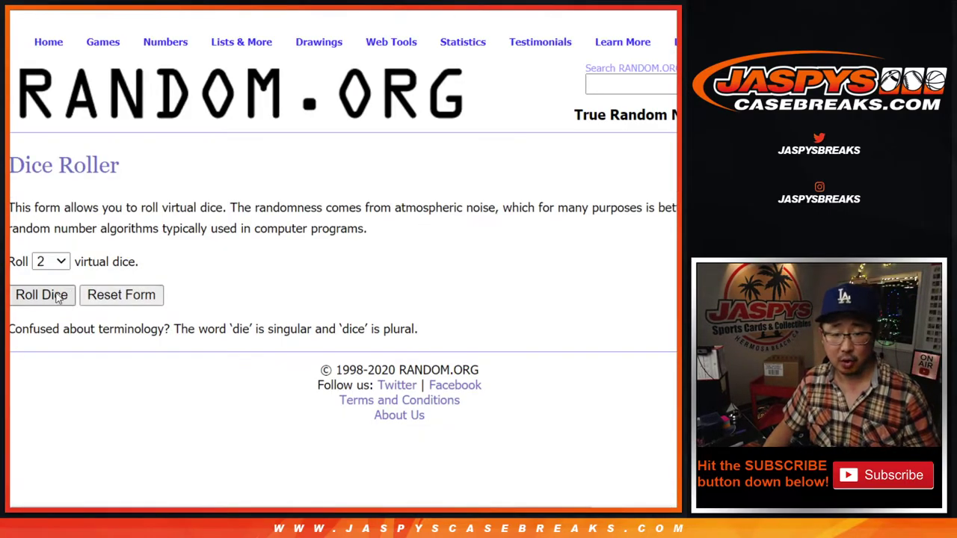
pyautogui.click(58, 298)
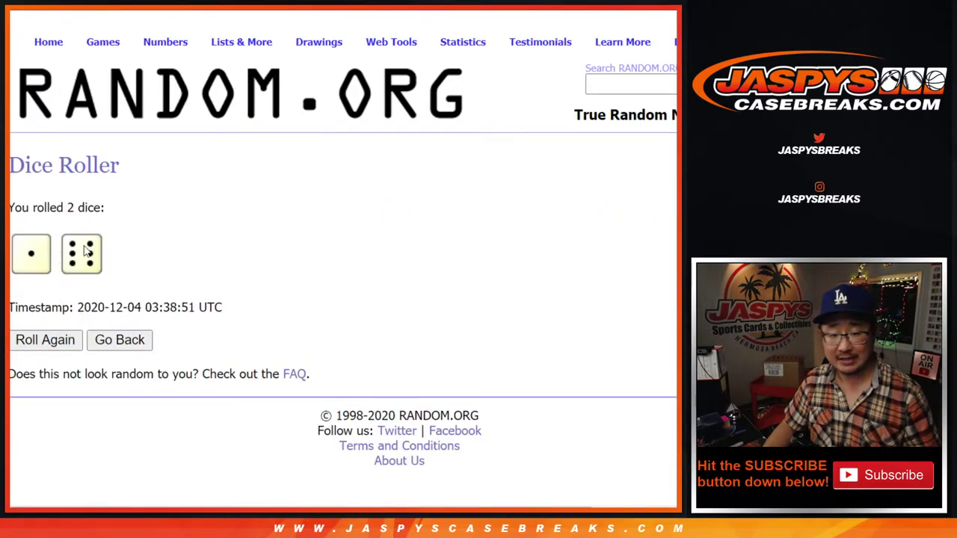
pyautogui.hotkey('alt', 'Tab')
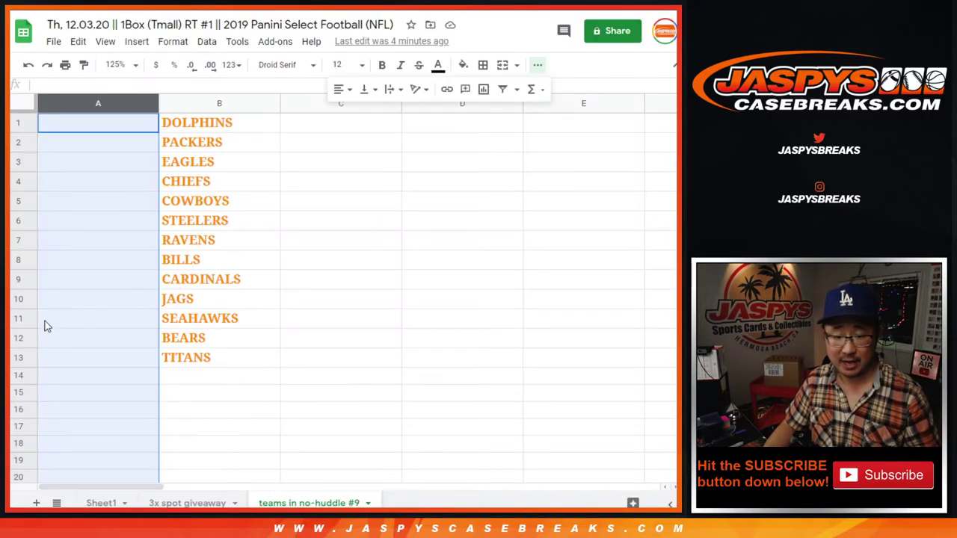
pyautogui.click(14, 357)
# - Switch to the RANDOM.ORG List Randomizer and randomize the customer list seven times
pyautogui.hotkey('alt', 'Tab')
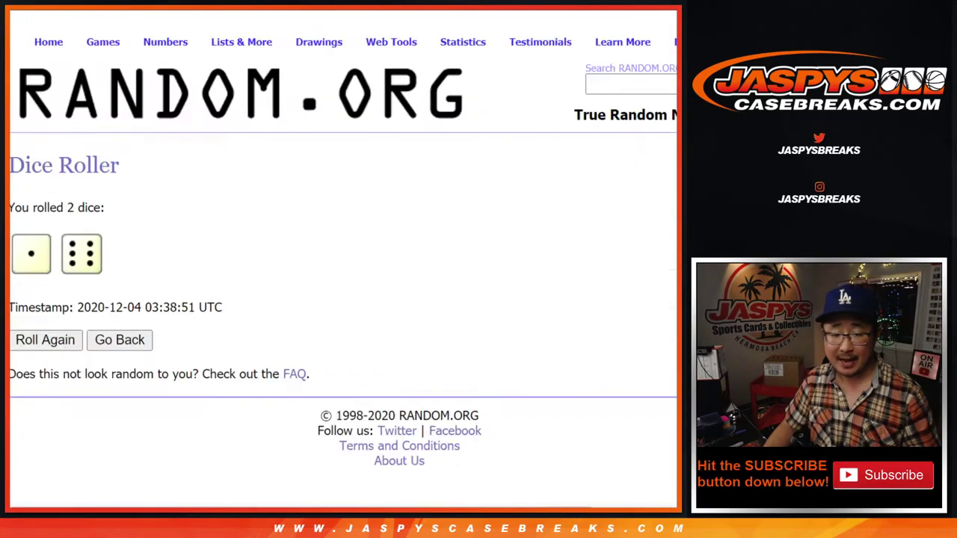
pyautogui.hotkey('ctrl', 'Tab')
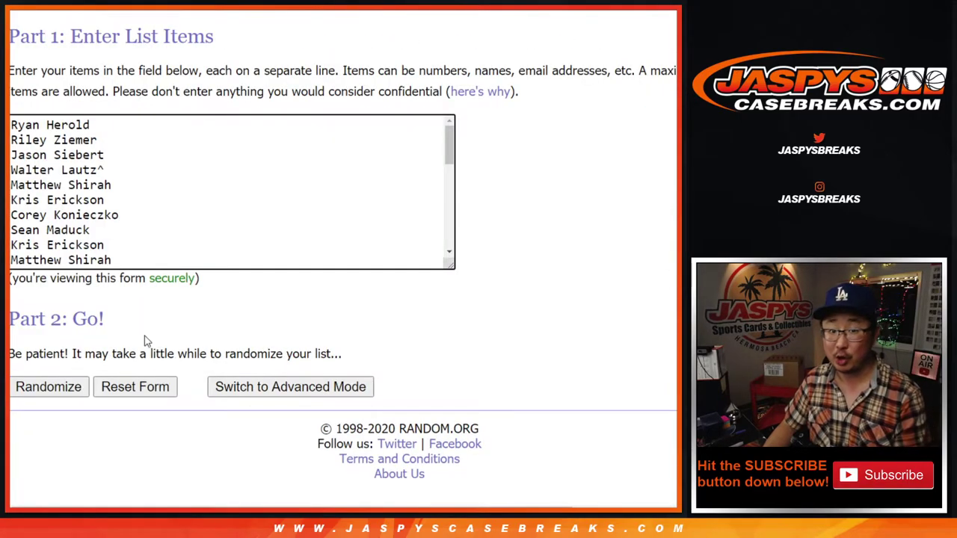
pyautogui.click(31, 391)
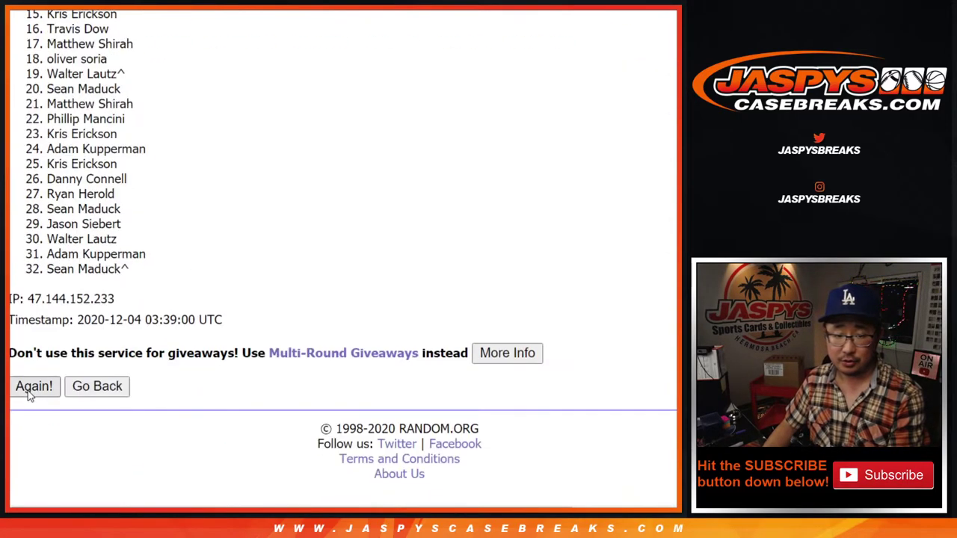
pyautogui.click(30, 386)
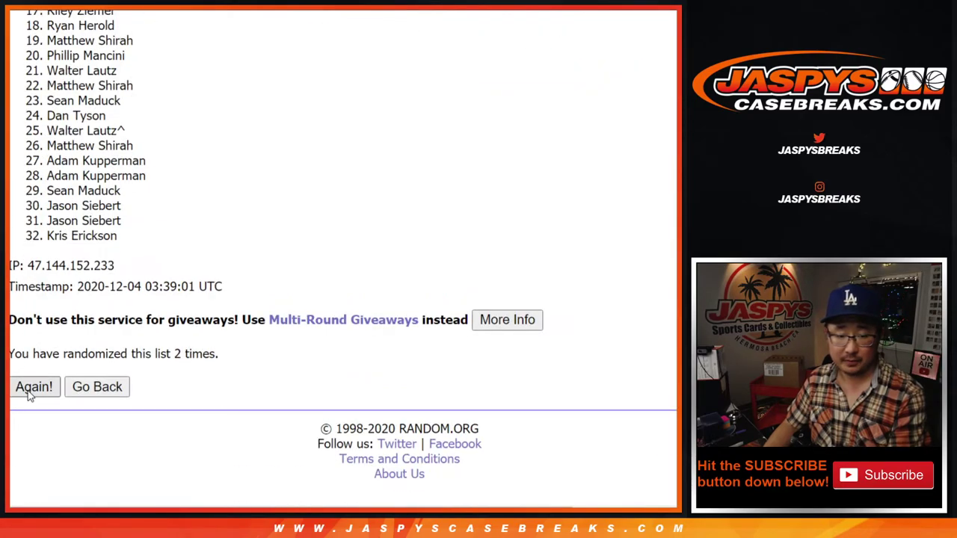
pyautogui.click(30, 386)
pyautogui.click(28, 395)
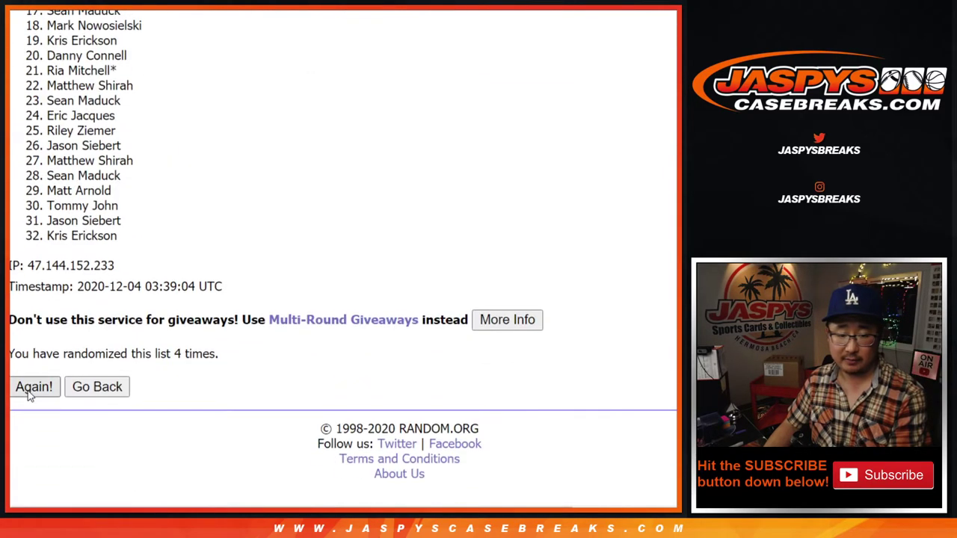
pyautogui.click(29, 395)
pyautogui.click(28, 394)
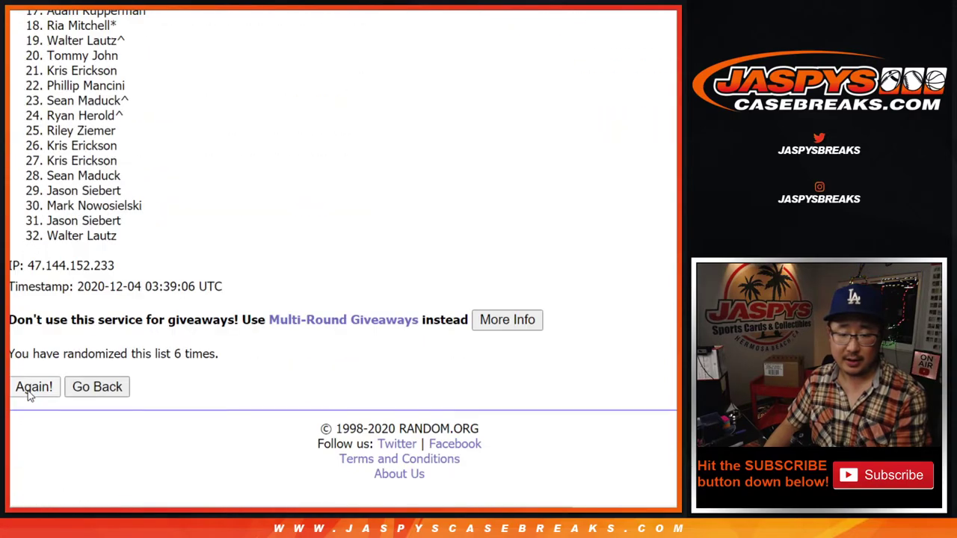
pyautogui.press('Return')
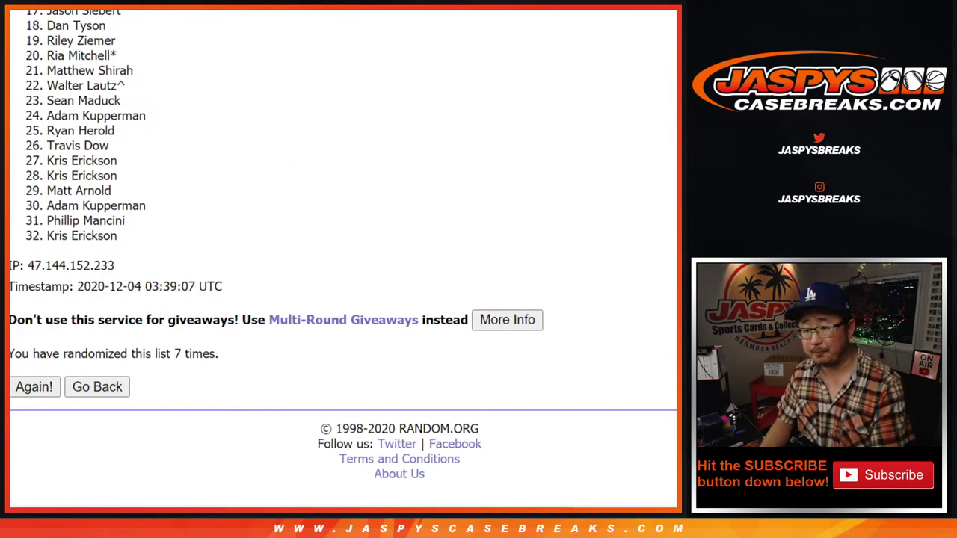
# - Examine the randomized customer list from position 32 up to position 1
pyautogui.scroll(1, 669, 252)
pyautogui.scroll(2, 672, 250)
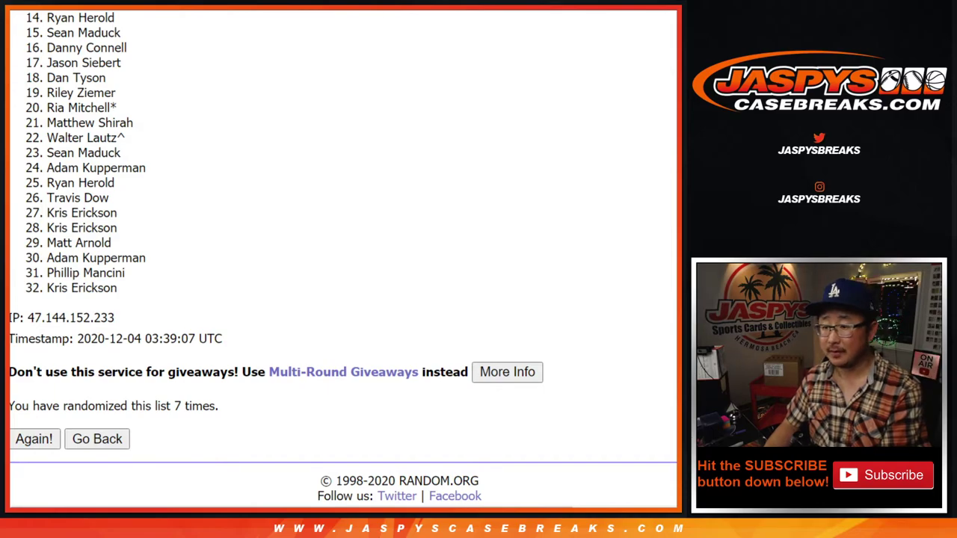
pyautogui.scroll(1, 343, 258)
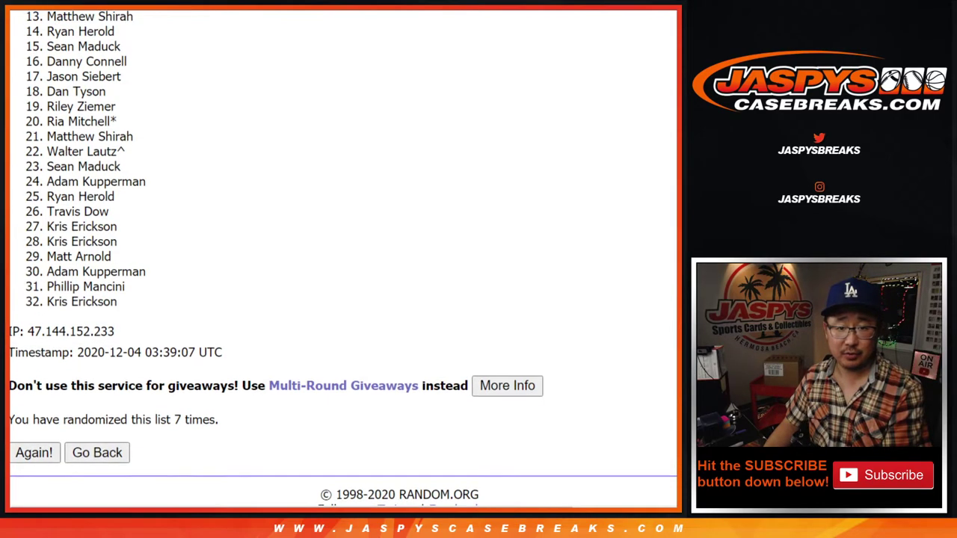
pyautogui.scroll(4, 343, 258)
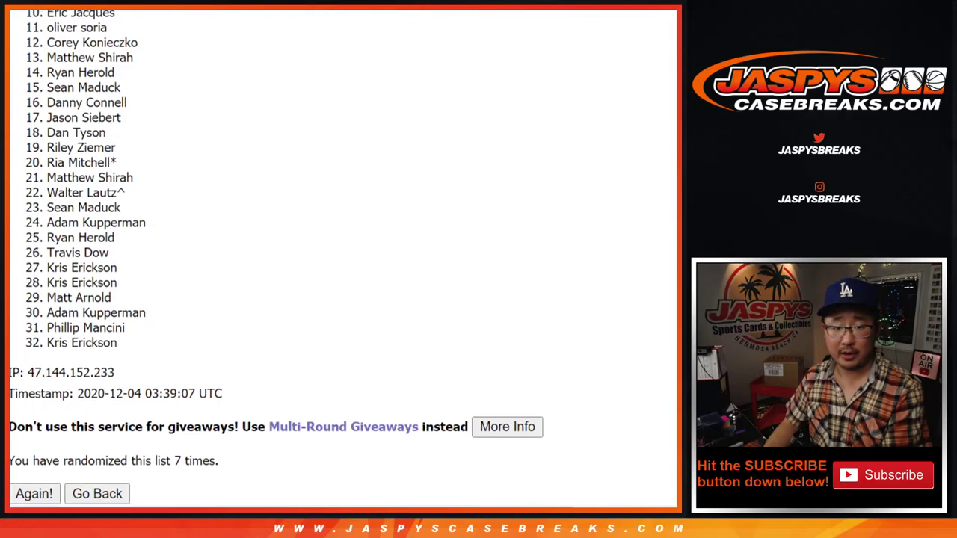
pyautogui.scroll(3, 343, 258)
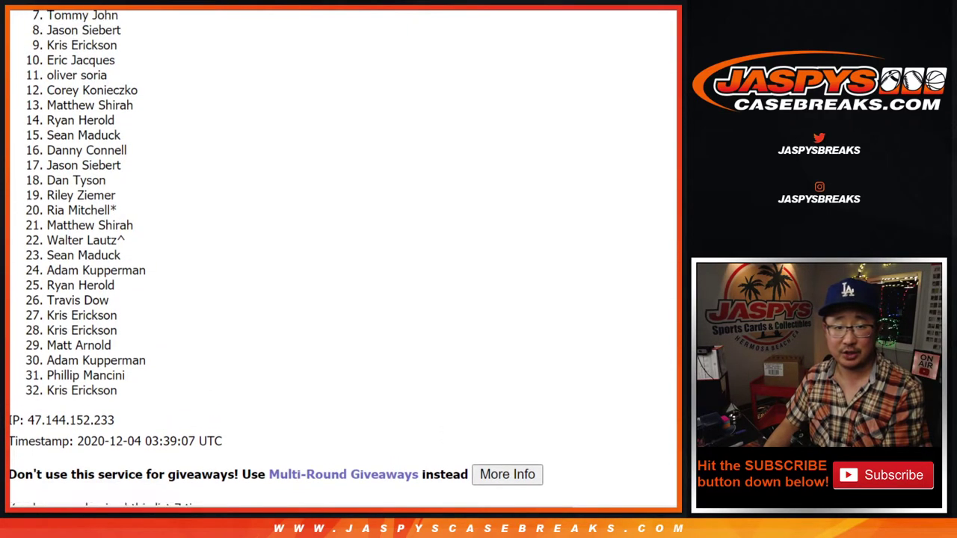
pyautogui.scroll(3, 343, 258)
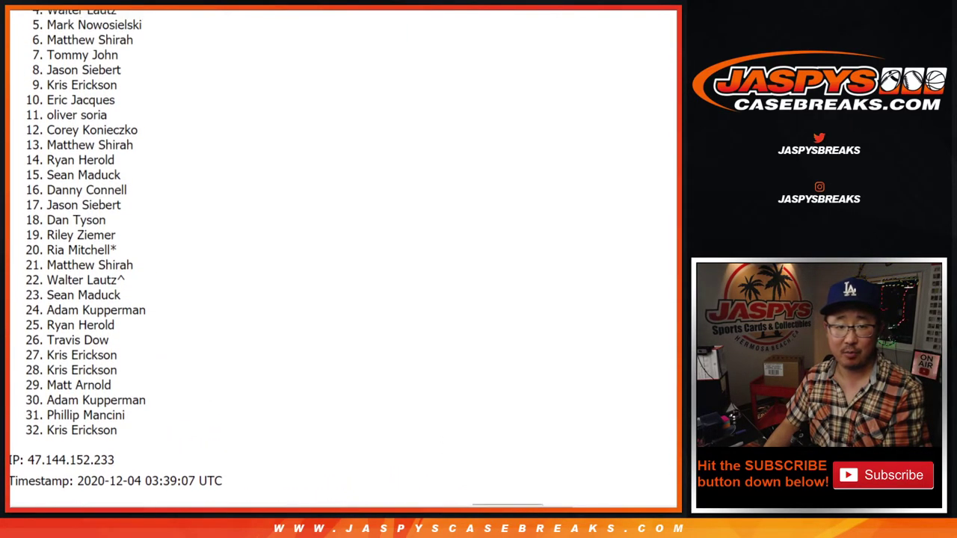
pyautogui.scroll(3, 343, 258)
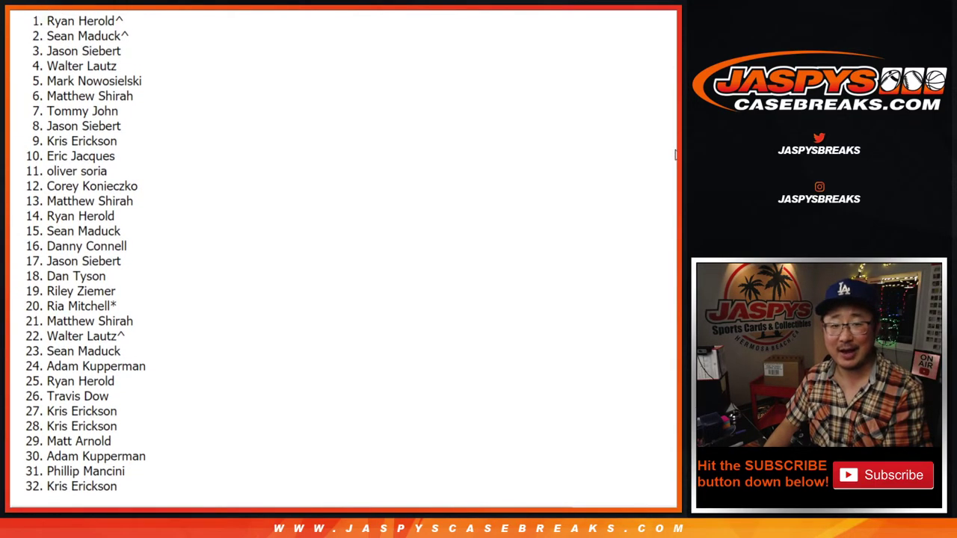
# - Copy the first 13 names of the randomized list and paste them into A1:A13 of the "teams in no-huddle #9" sheet
pyautogui.moveTo(47, 23); pyautogui.dragTo(145, 207)
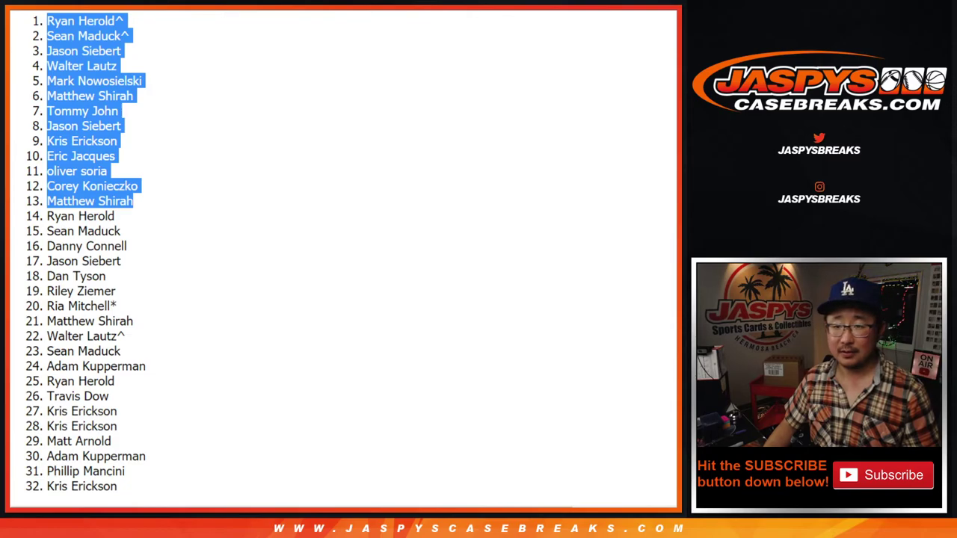
pyautogui.hotkey('ctrl', 'c')
pyautogui.hotkey('alt', 'Tab')
pyautogui.click(97, 124)
pyautogui.rightClick(96, 124)
pyautogui.click(125, 106)
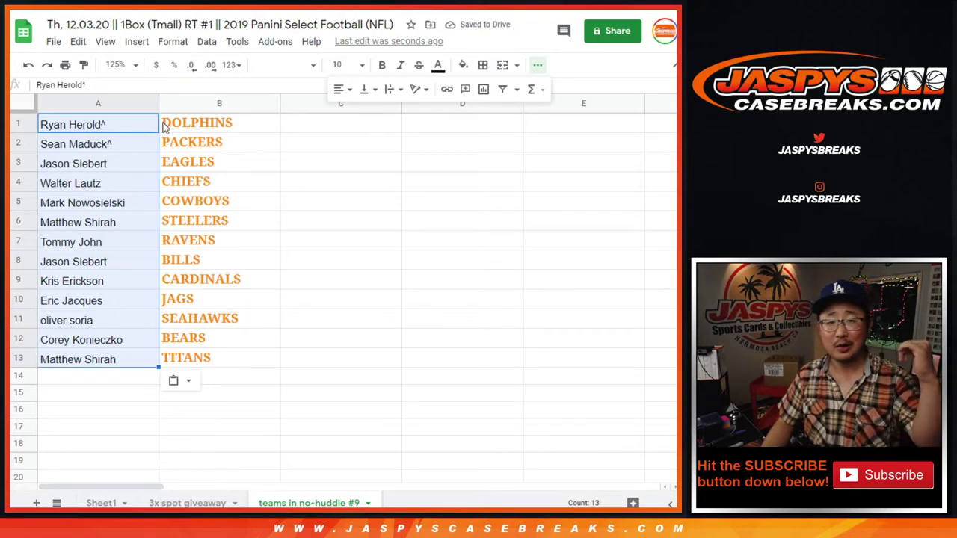
# - Append one ^ to each of the customer names in A1, A2 and A3
pyautogui.doubleClick(124, 125)
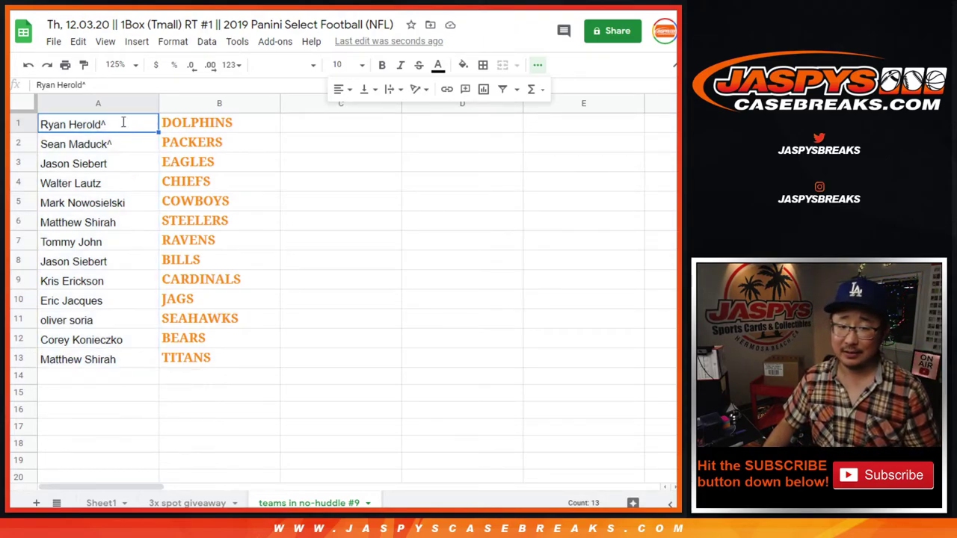
pyautogui.write('^')
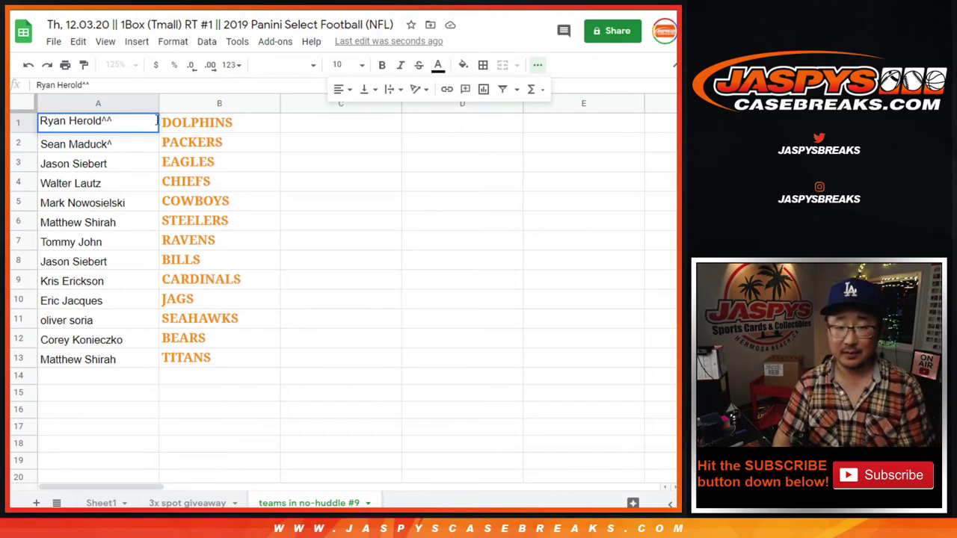
pyautogui.press('Return')
pyautogui.press('Return')
pyautogui.write('^^')
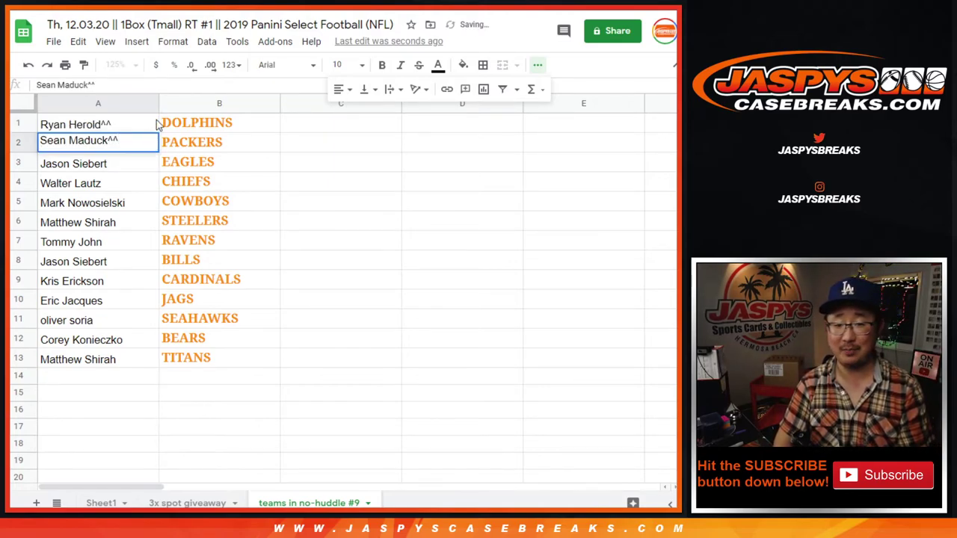
pyautogui.press('Return')
pyautogui.press('Return')
pyautogui.write('^')
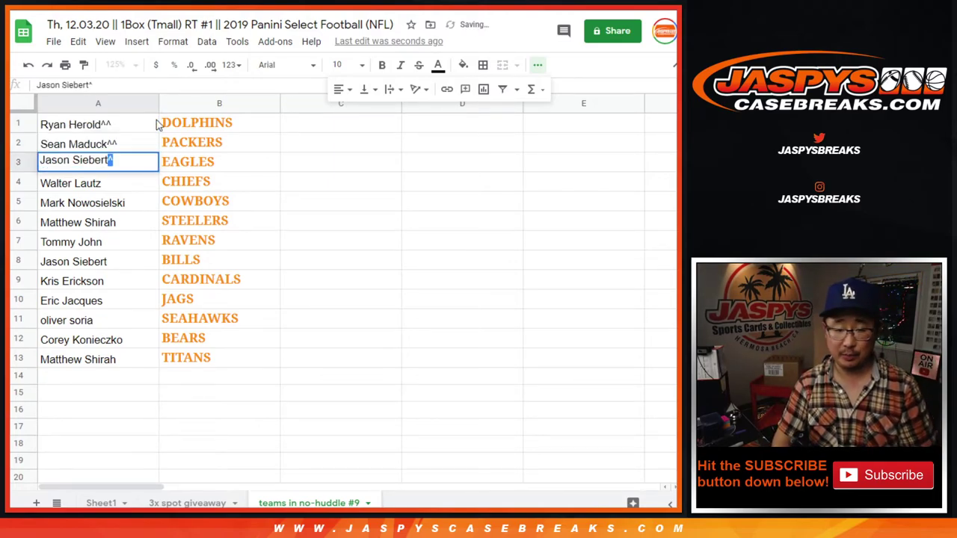
pyautogui.press('Return')
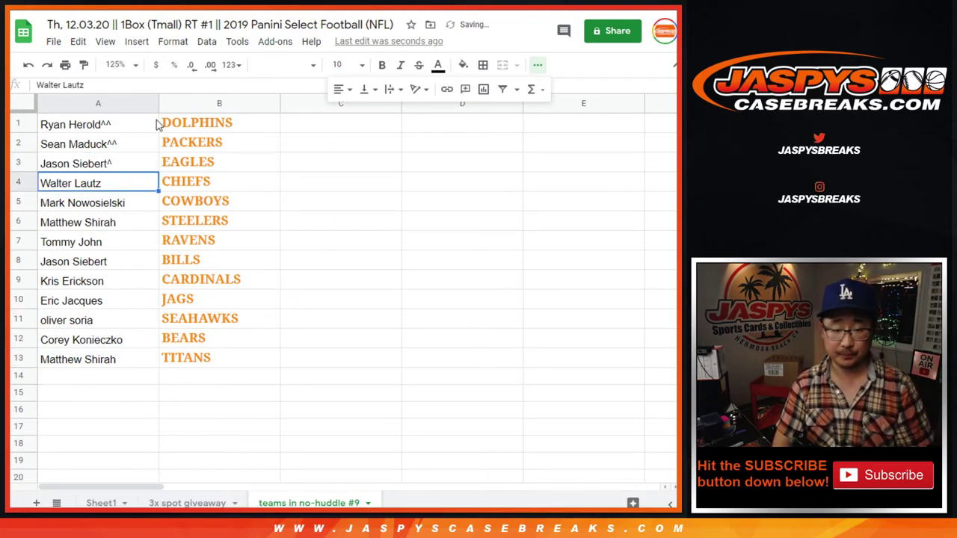
pyautogui.press('Return')
pyautogui.hotkey('ctrl', 'v')
pyautogui.press('Return')
pyautogui.hotkey('ctrl', 'z')
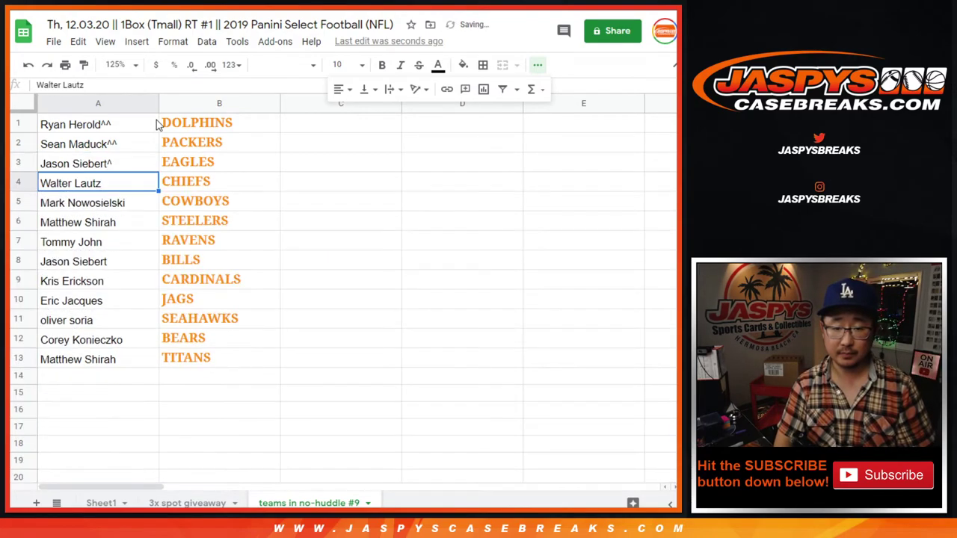
# - Re-enter the ^ at the end of the customer name in A3 and append one to the name in A4
pyautogui.press('Up')
pyautogui.press('Return')
pyautogui.press('BackSpace')
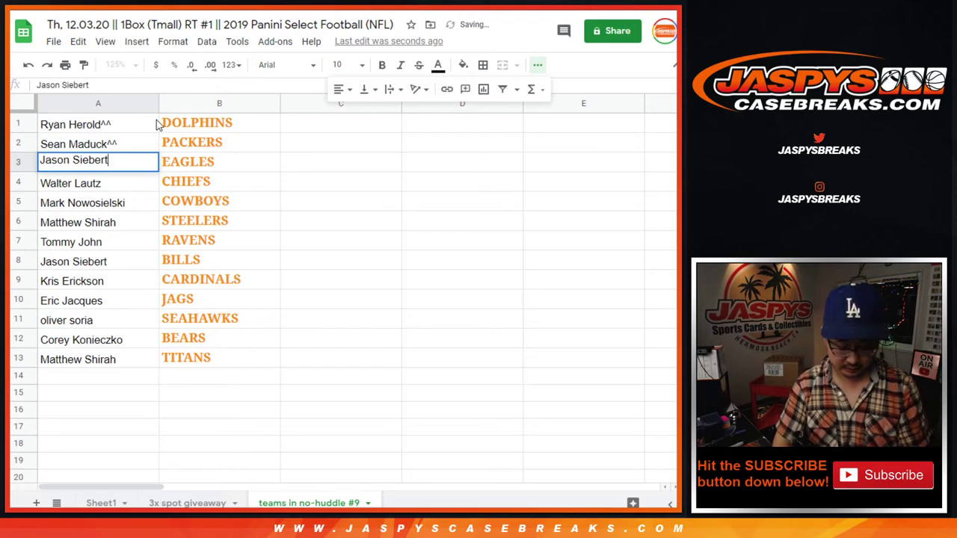
pyautogui.write('^')
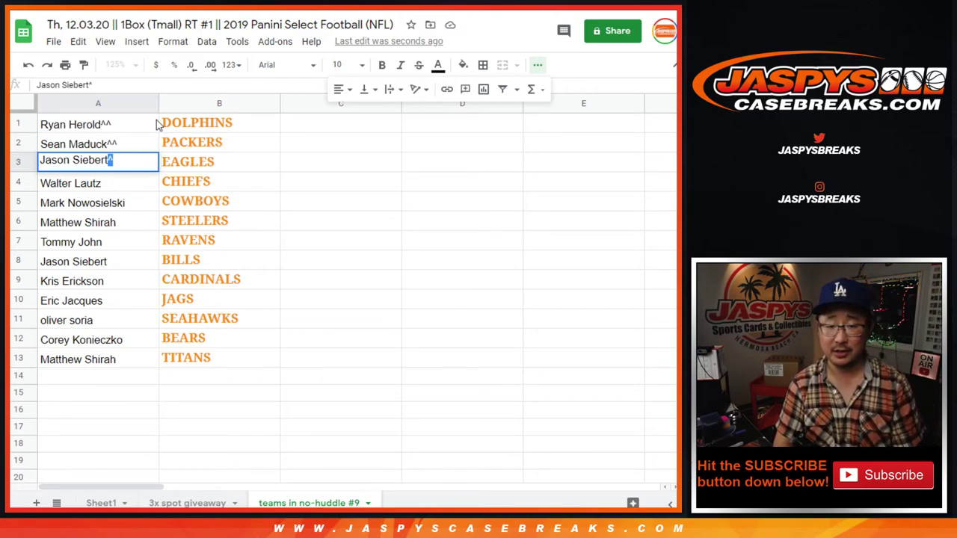
pyautogui.press('Return')
pyautogui.press('Return')
pyautogui.write('^')
pyautogui.press('Return')
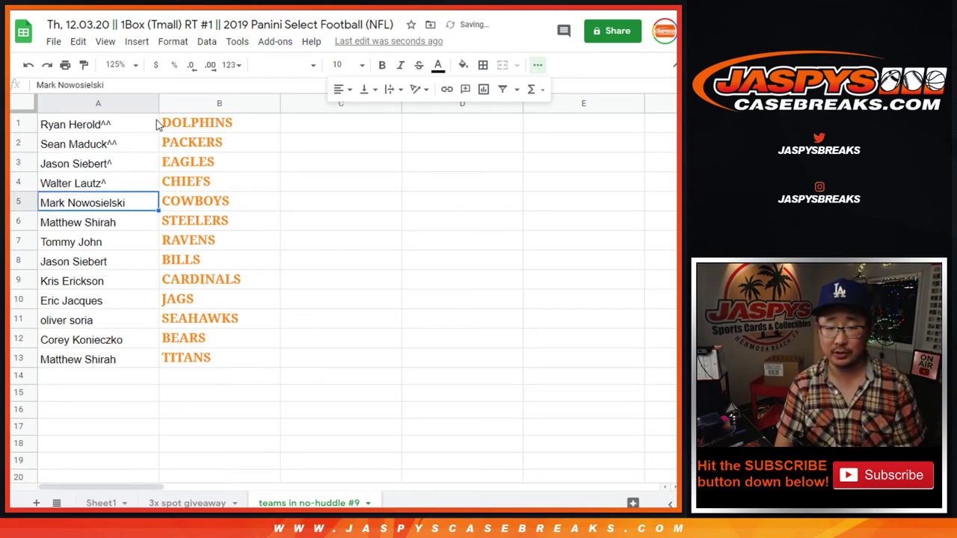
# - Append one ^ to each remaining customer name in A5:A13, from the Cowboys row down to the Titans row
pyautogui.press('Return')
pyautogui.write('^')
pyautogui.press('Return')
pyautogui.press('Return')
pyautogui.write('^')
pyautogui.press('Return')
pyautogui.press('Return')
pyautogui.write('^')
pyautogui.press('Return')
pyautogui.press('Return')
pyautogui.write('^')
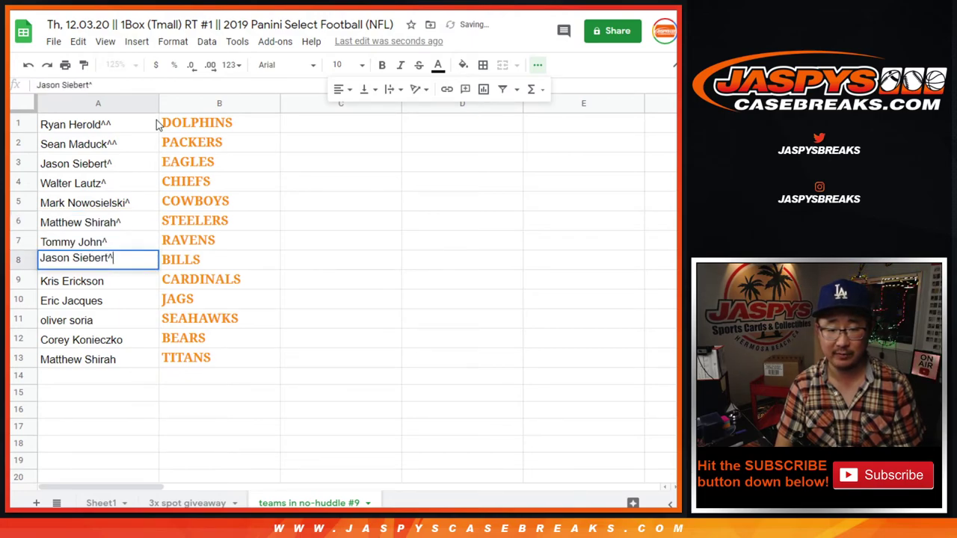
pyautogui.press('Return')
pyautogui.press('Return')
pyautogui.write('^')
pyautogui.press('Return')
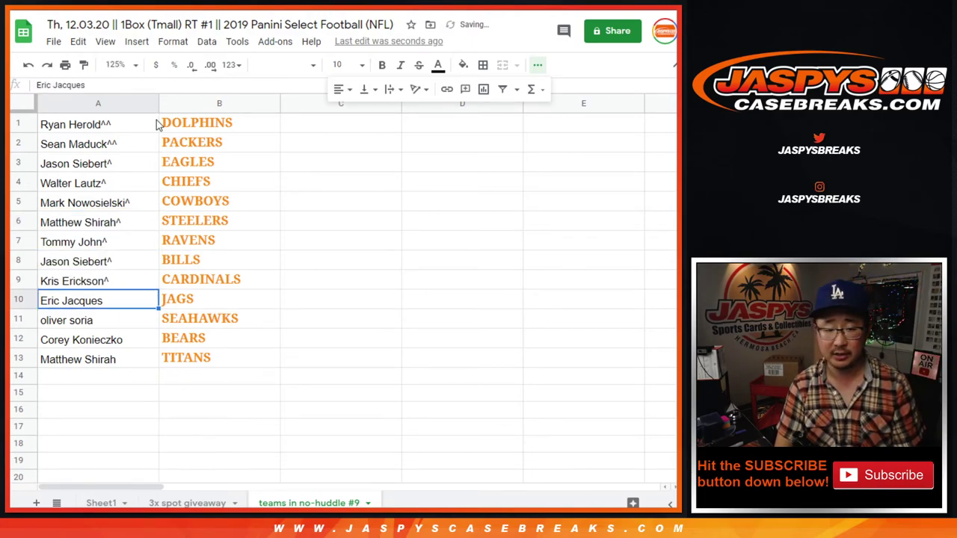
pyautogui.press('Return')
pyautogui.write('^')
pyautogui.press('Return')
pyautogui.press('Return')
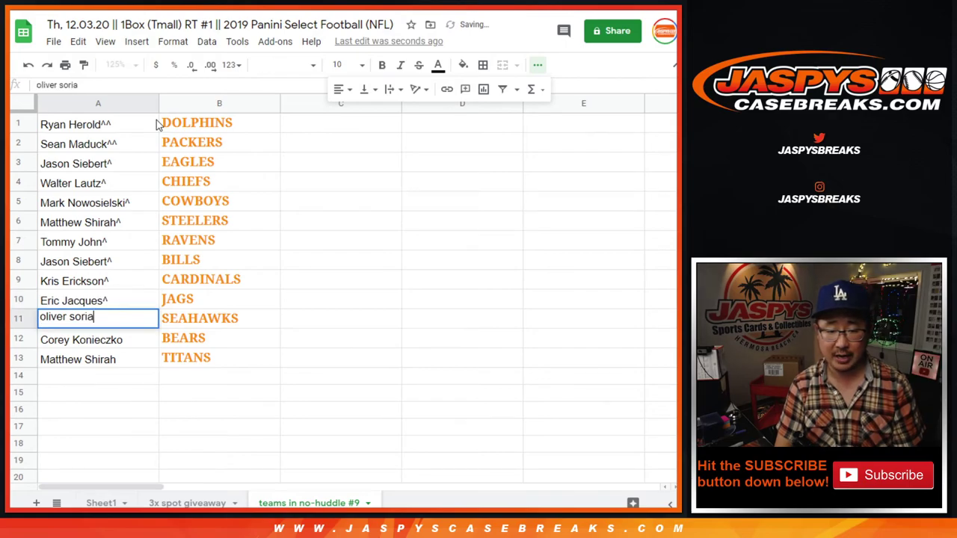
pyautogui.write('^')
pyautogui.press('Return')
pyautogui.press('Return')
pyautogui.write('^')
pyautogui.press('Return')
pyautogui.press('Return')
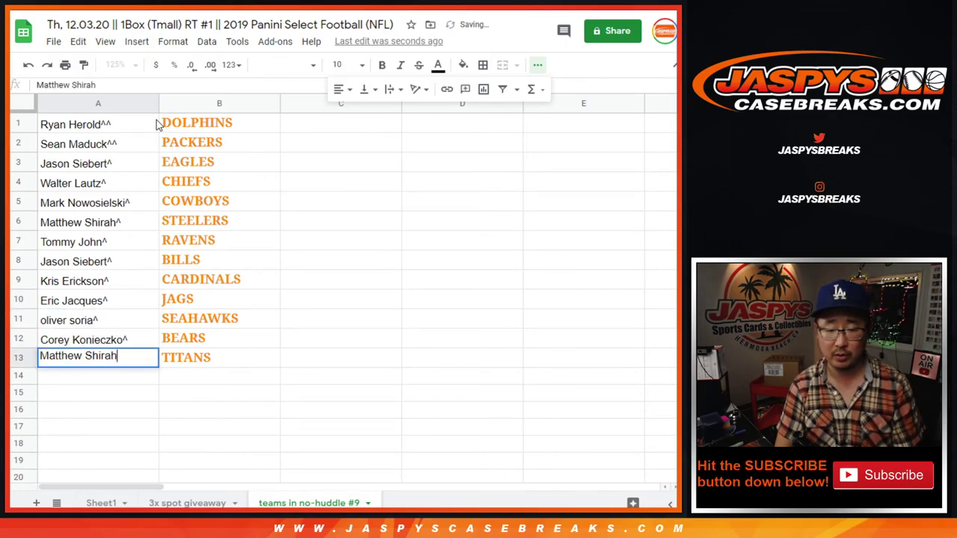
pyautogui.write('^')
pyautogui.press('Return')
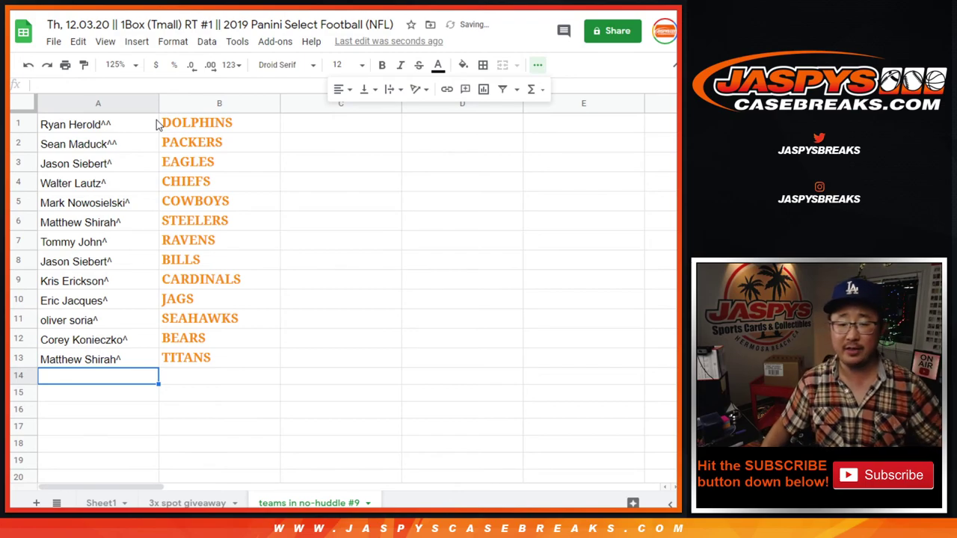